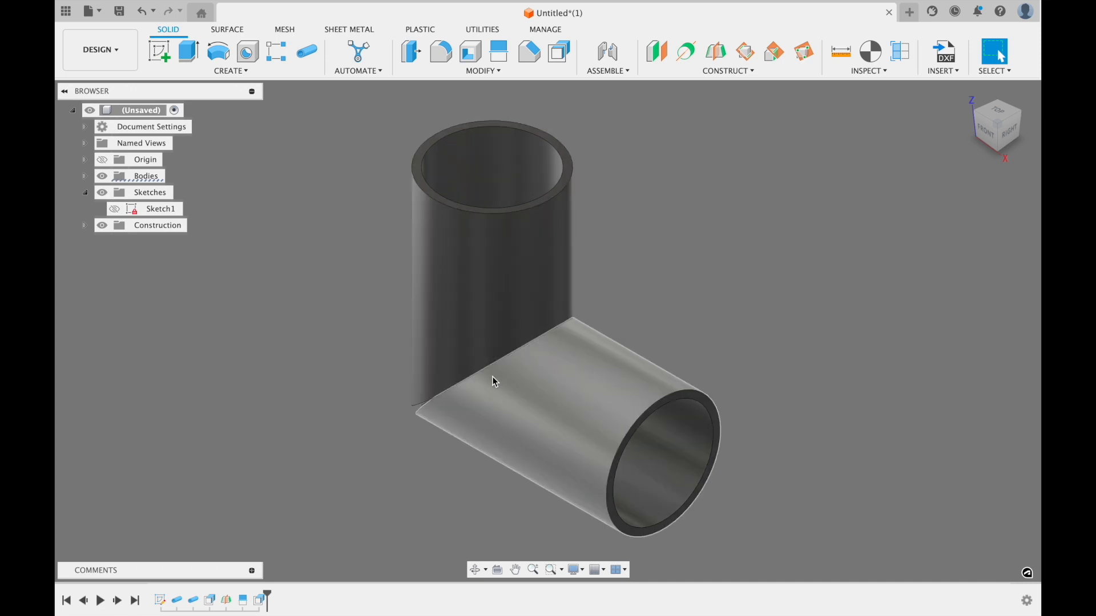
Step: Start a sketch on the YZ origin plane and draw a horizontal line about 4.17 in long from the origin
{"action": "middle_click_drag", "start_coordinate": [712, 261], "coordinate": [760, 281], "text": "shift"}
{"action": "scroll", "coordinate": [721, 317], "scroll_direction": "down", "scroll_amount": 3}
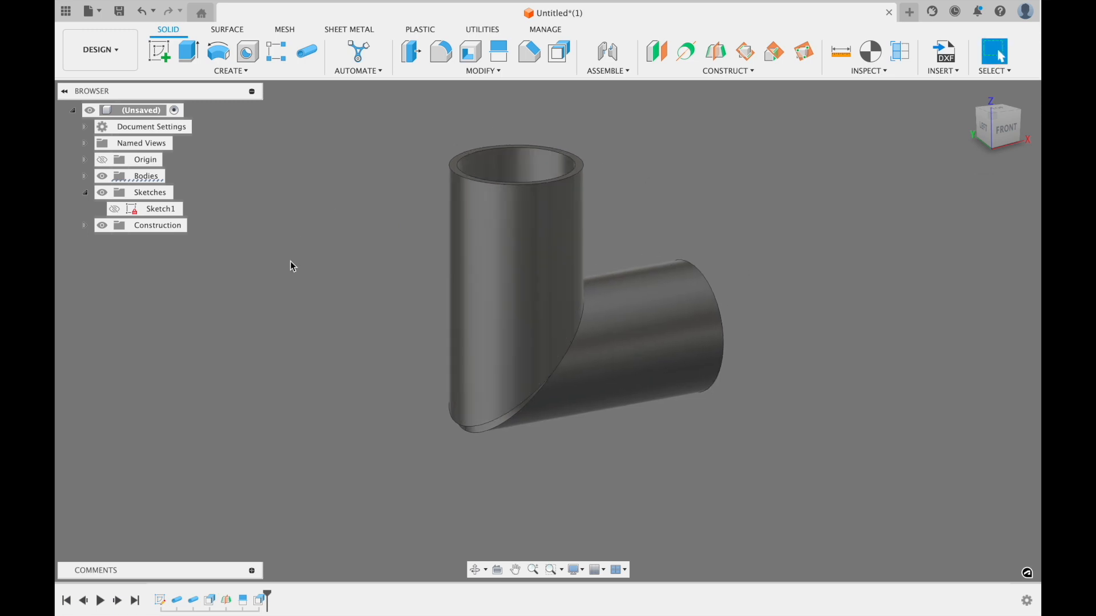
{"action": "left_click", "coordinate": [159, 51]}
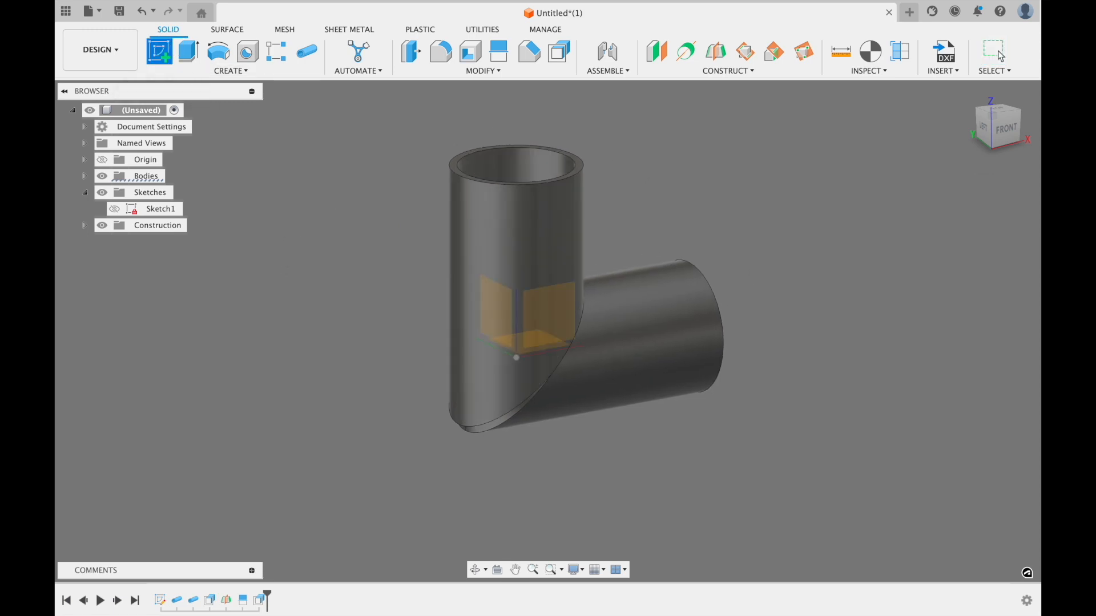
{"action": "middle_click_drag", "start_coordinate": [738, 253], "coordinate": [638, 248], "text": "shift"}
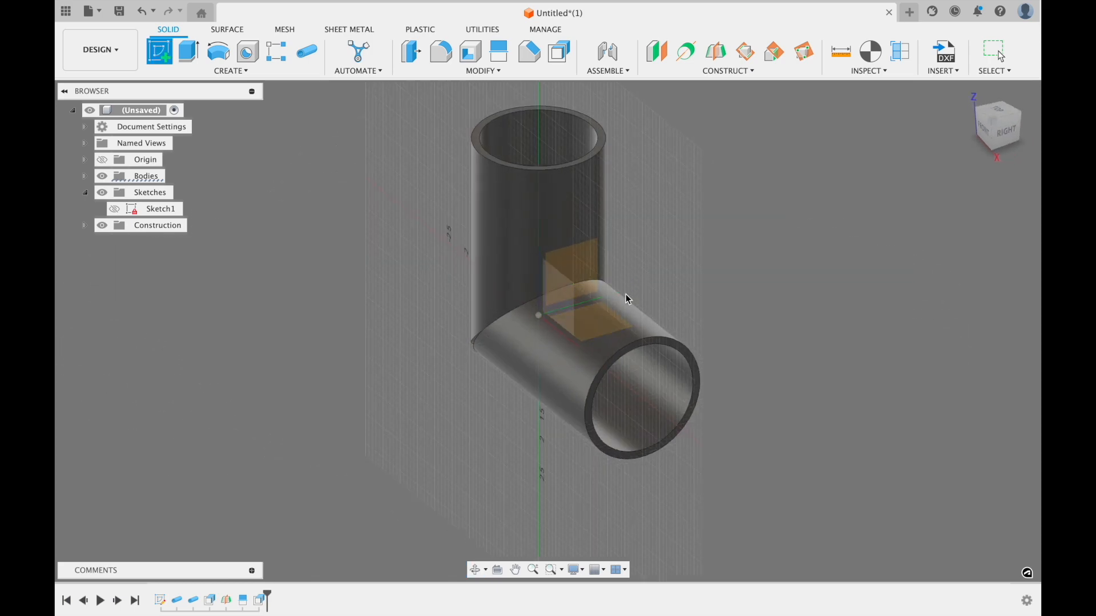
{"action": "left_click", "coordinate": [583, 265]}
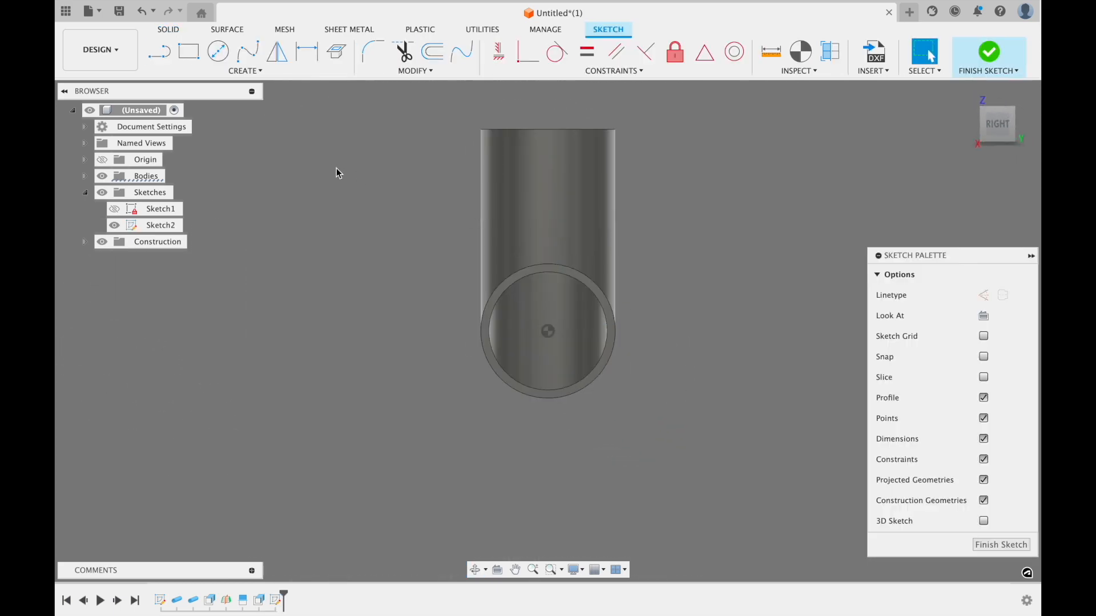
{"action": "left_click", "coordinate": [162, 52]}
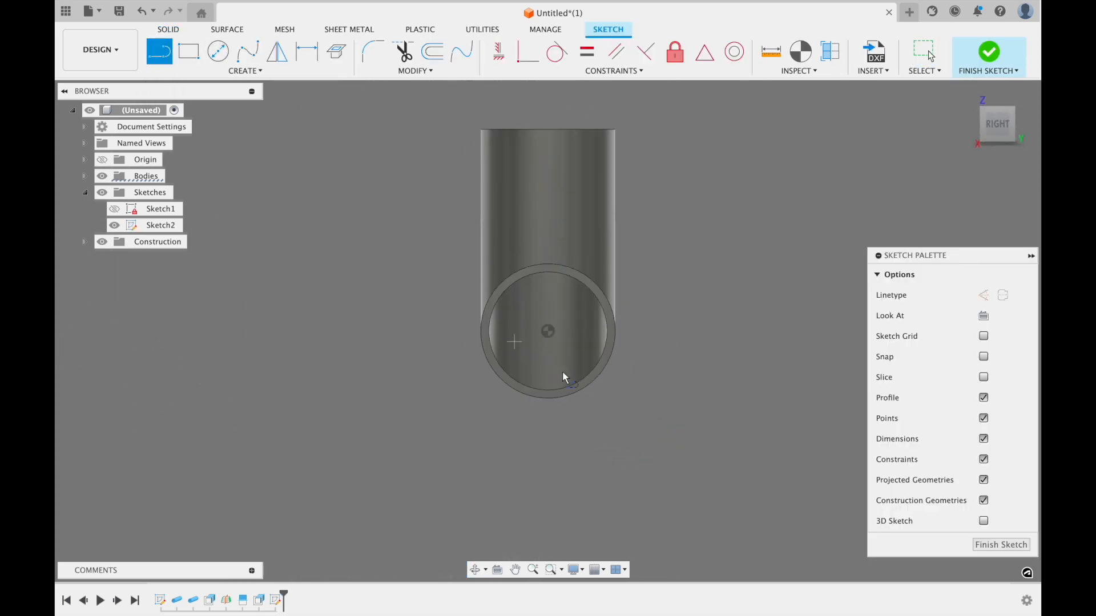
{"action": "left_click", "coordinate": [547, 333]}
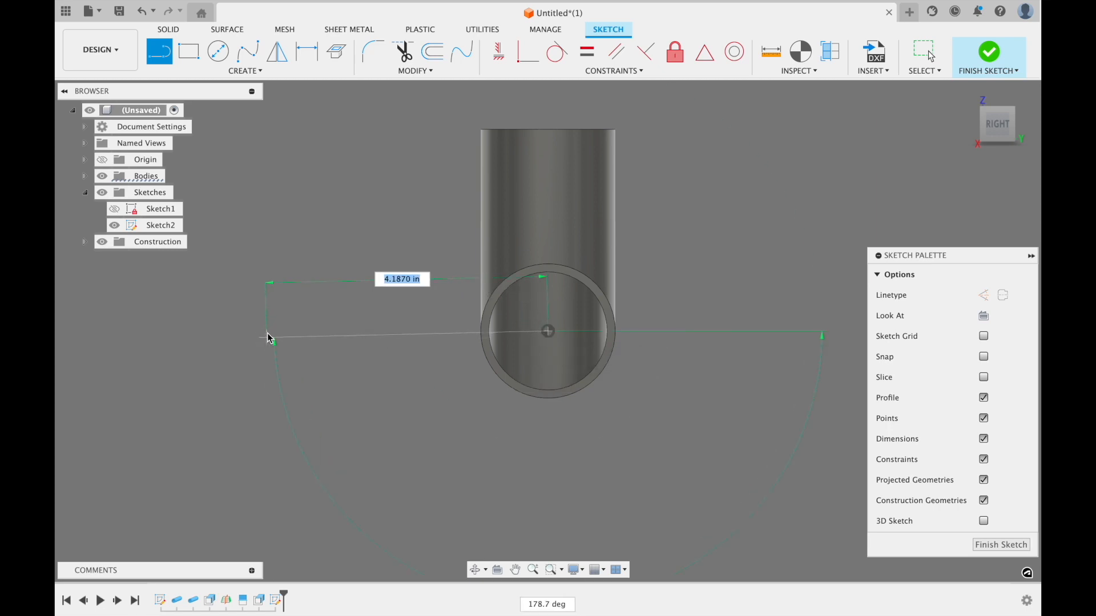
{"action": "left_click", "coordinate": [269, 332]}
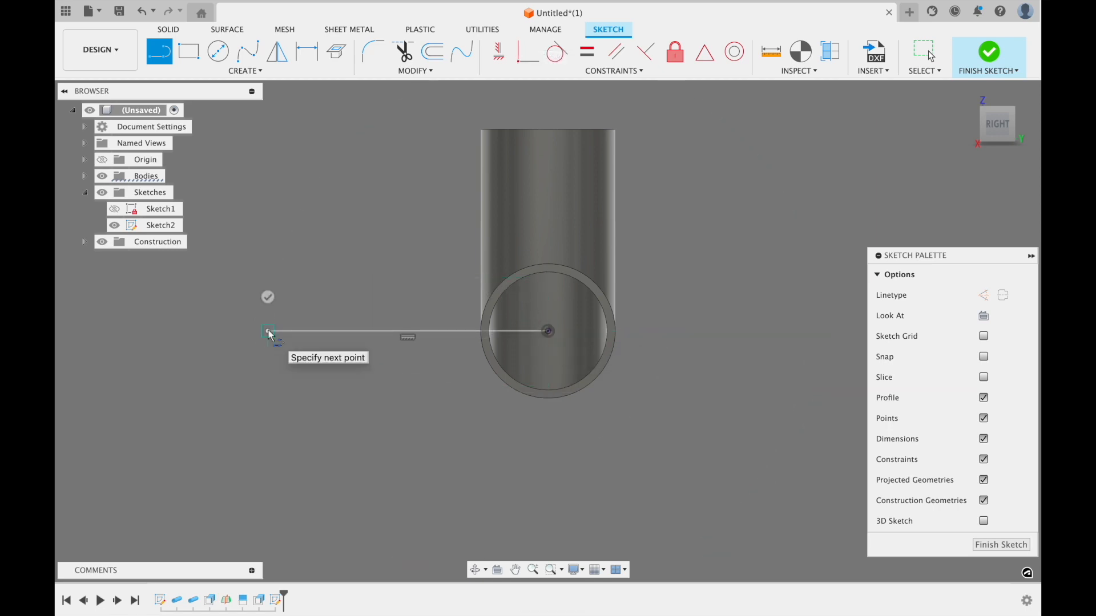
Step: Set the sketched line's length to 3 in and finish the sketch
{"action": "left_click", "coordinate": [307, 52]}
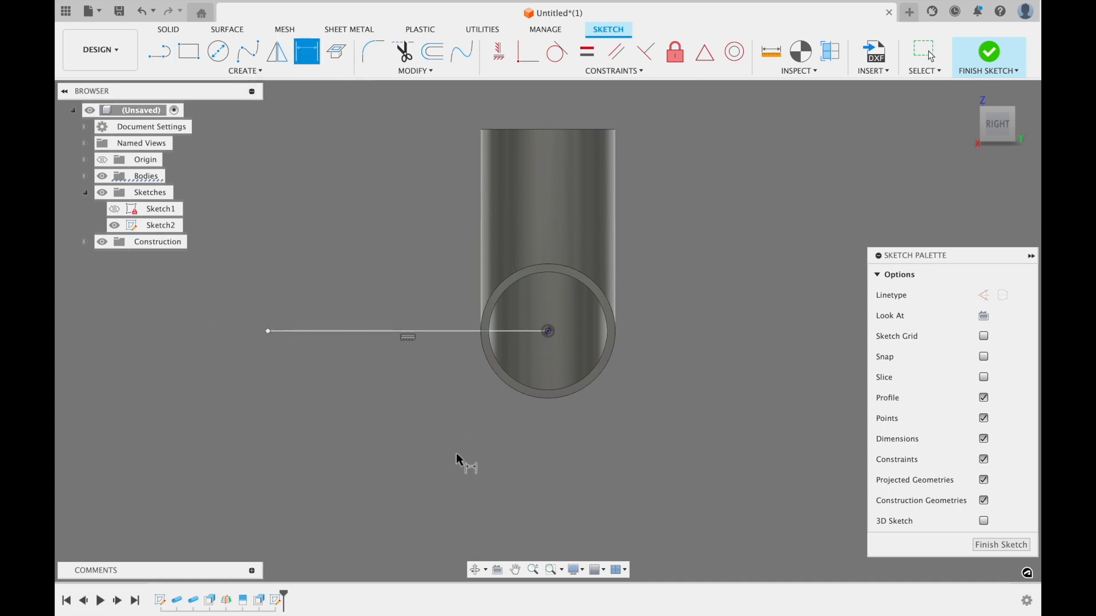
{"action": "left_click", "coordinate": [437, 335]}
{"action": "left_click", "coordinate": [428, 440]}
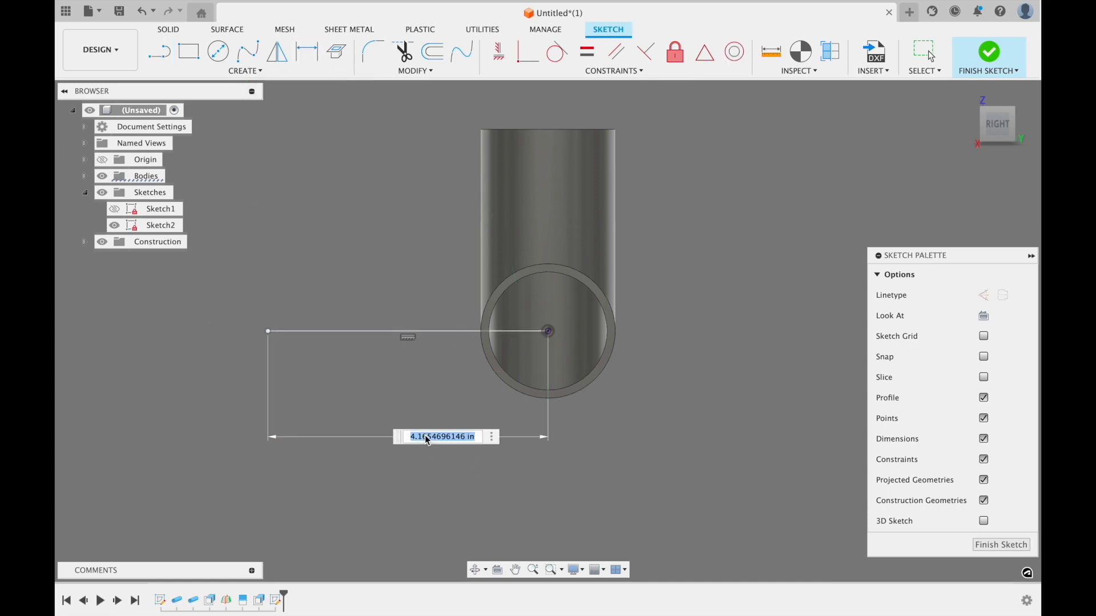
{"action": "type", "text": "3"}
{"action": "key", "text": "Return"}
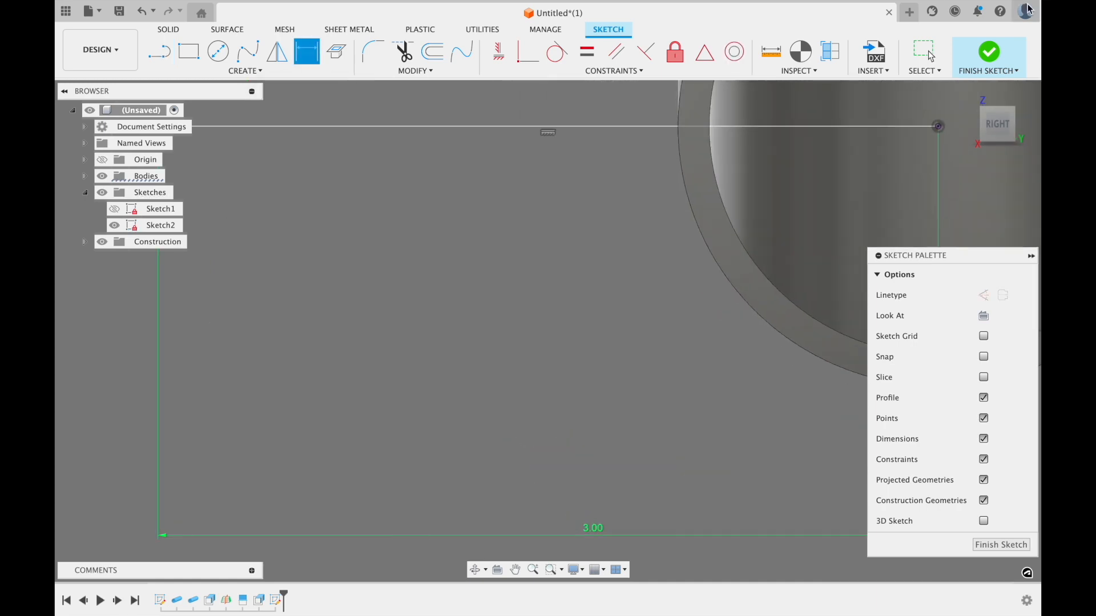
{"action": "left_click", "coordinate": [993, 51]}
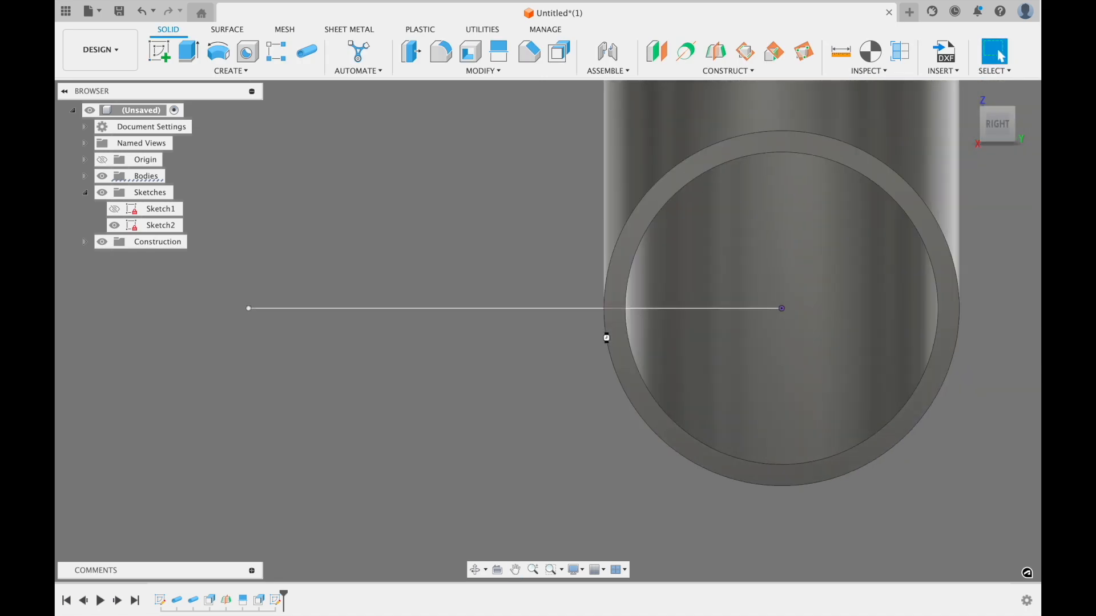
Step: Create a hollow circular pipe along the new line as a new body, with 2 in section size and 0.12 in thickness
{"action": "left_click", "coordinate": [307, 52]}
{"action": "left_click", "coordinate": [406, 436]}
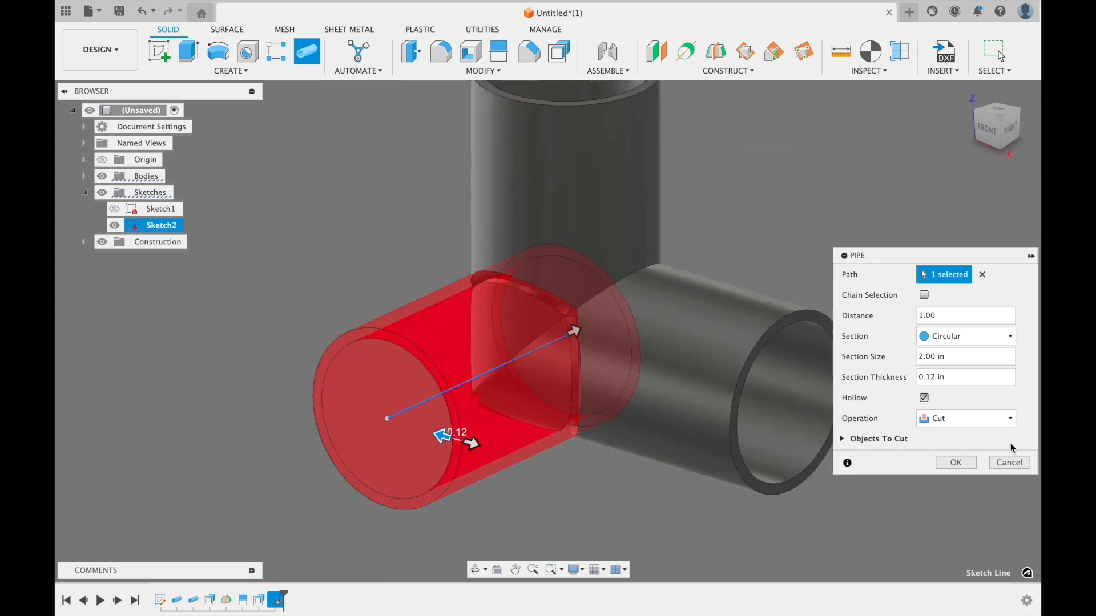
{"action": "left_click", "coordinate": [982, 417]}
{"action": "left_click", "coordinate": [954, 480]}
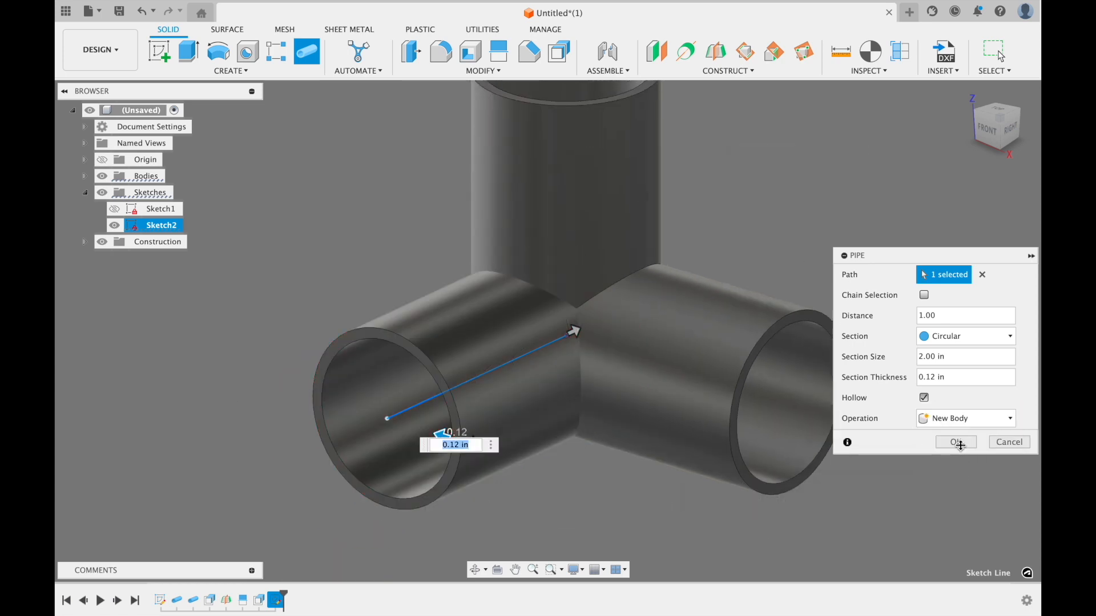
{"action": "left_click", "coordinate": [956, 442]}
Step: Examine from several angles how the new pipe intersects the two mitered pipes at the corner
{"action": "middle_click_drag", "start_coordinate": [734, 119], "coordinate": [816, 146], "text": "shift"}
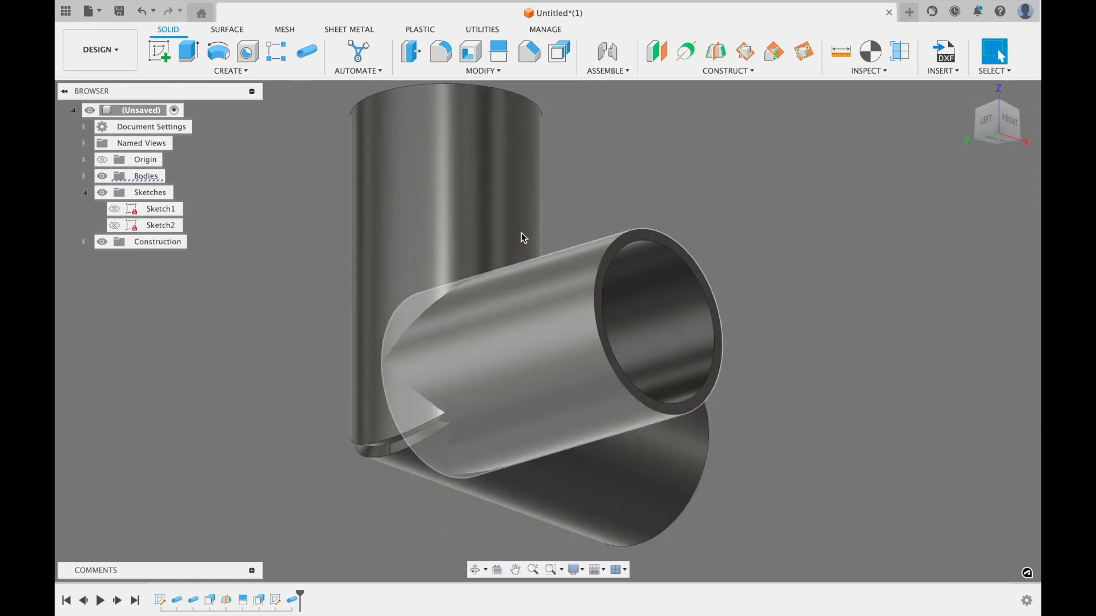
{"action": "middle_click_drag", "start_coordinate": [888, 260], "coordinate": [913, 126]}
{"action": "scroll", "coordinate": [846, 278], "scroll_direction": "down", "scroll_amount": 4}
{"action": "middle_click_drag", "start_coordinate": [845, 278], "coordinate": [797, 410], "text": "shift"}
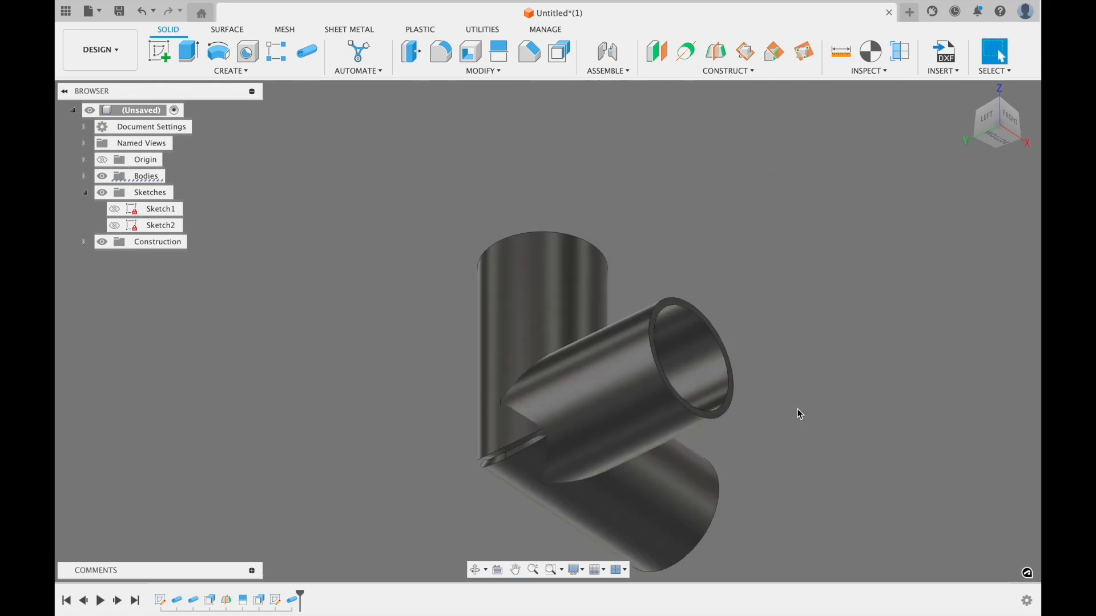
{"action": "scroll", "coordinate": [797, 409], "scroll_direction": "up", "scroll_amount": 2}
{"action": "scroll", "coordinate": [717, 444], "scroll_direction": "up", "scroll_amount": 2}
{"action": "middle_click_drag", "start_coordinate": [717, 444], "coordinate": [750, 360]}
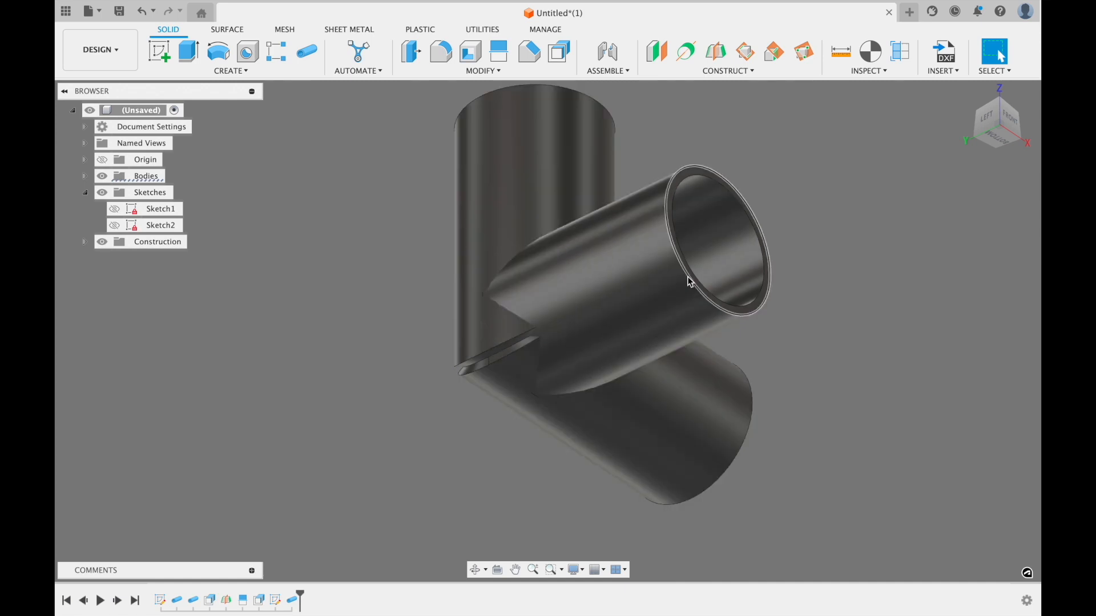
{"action": "middle_click_drag", "start_coordinate": [790, 309], "coordinate": [761, 402], "text": "shift"}
{"action": "mouse_move", "coordinate": [591, 339]}
{"action": "middle_mouse_down", "text": "shift"}
{"action": "mouse_move", "coordinate": [599, 338]}
{"action": "mouse_move", "coordinate": [587, 338]}
{"action": "middle_mouse_up", "text": "shift"}
{"action": "scroll", "coordinate": [568, 339], "scroll_direction": "up", "scroll_amount": 5}
{"action": "scroll", "coordinate": [569, 339], "scroll_direction": "up", "scroll_amount": 1}
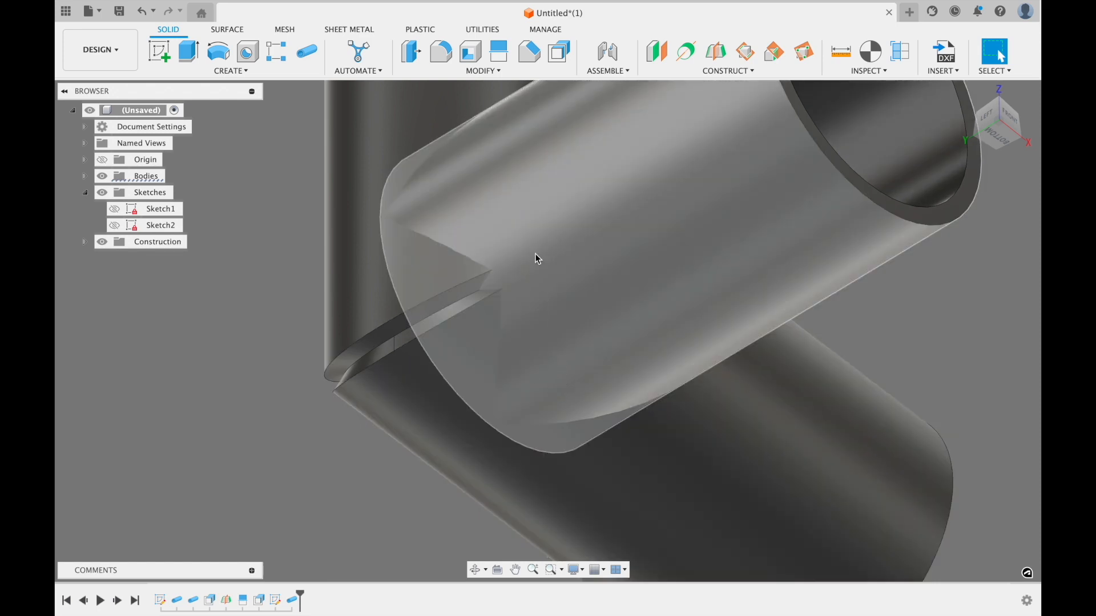
{"action": "scroll", "coordinate": [581, 293], "scroll_direction": "down", "scroll_amount": 4}
{"action": "mouse_move", "coordinate": [568, 267]}
{"action": "middle_mouse_down", "text": "shift"}
{"action": "mouse_move", "coordinate": [550, 311]}
{"action": "mouse_move", "coordinate": [567, 301]}
{"action": "mouse_move", "coordinate": [558, 440]}
{"action": "middle_mouse_up", "text": "shift"}
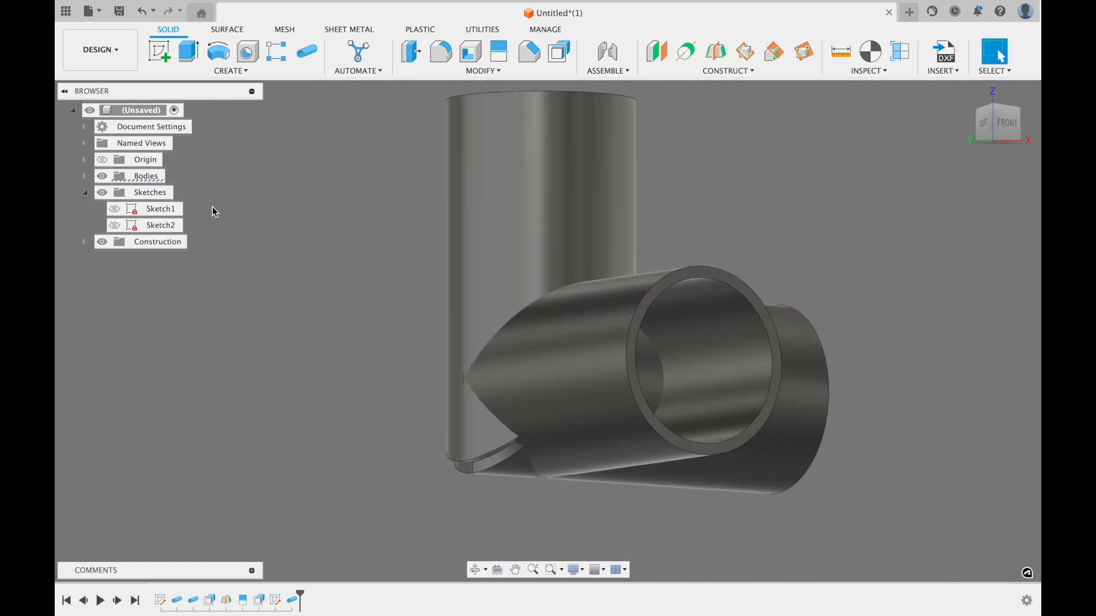
Step: Show Sketch1 and set up a 2 in circular pipe along both its vertical and horizontal lines
{"action": "left_click", "coordinate": [114, 210]}
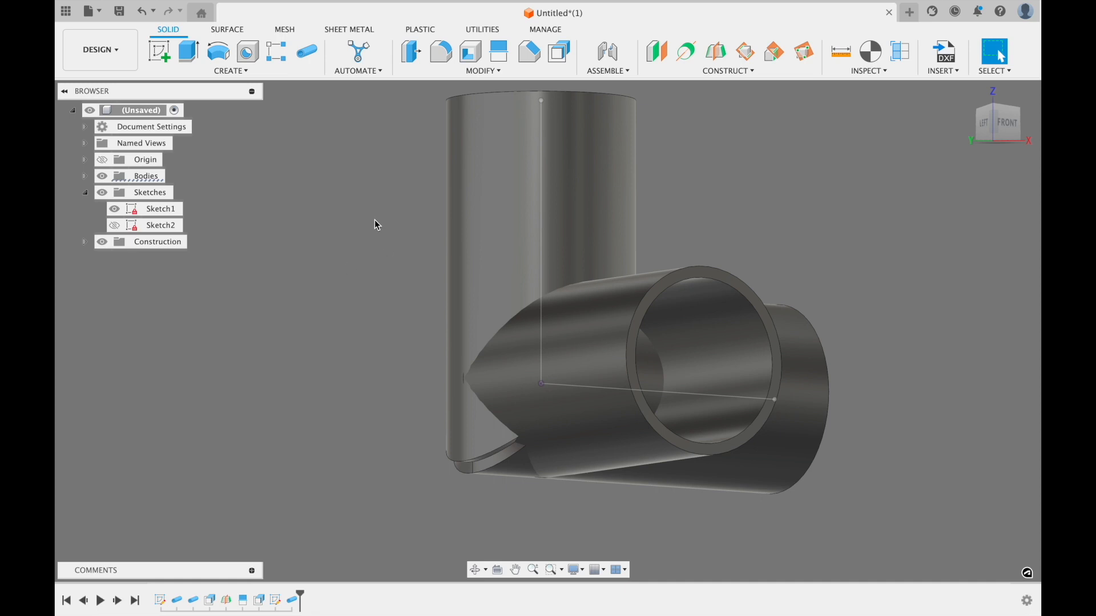
{"action": "left_click", "coordinate": [307, 52]}
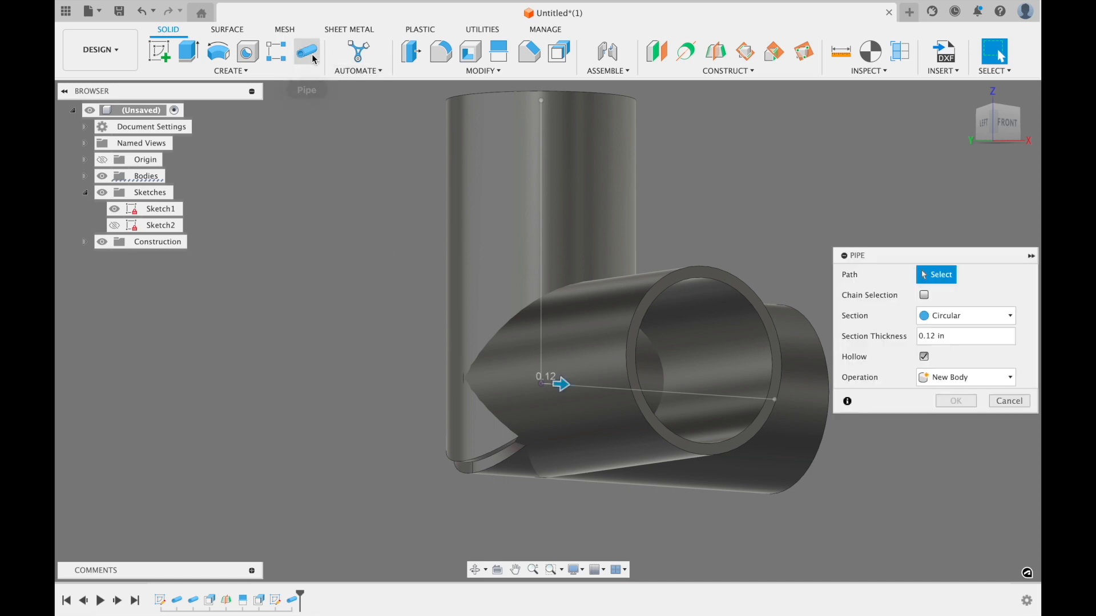
{"action": "left_click", "coordinate": [541, 171]}
{"action": "middle_click_drag", "start_coordinate": [780, 399], "coordinate": [710, 406], "text": "shift"}
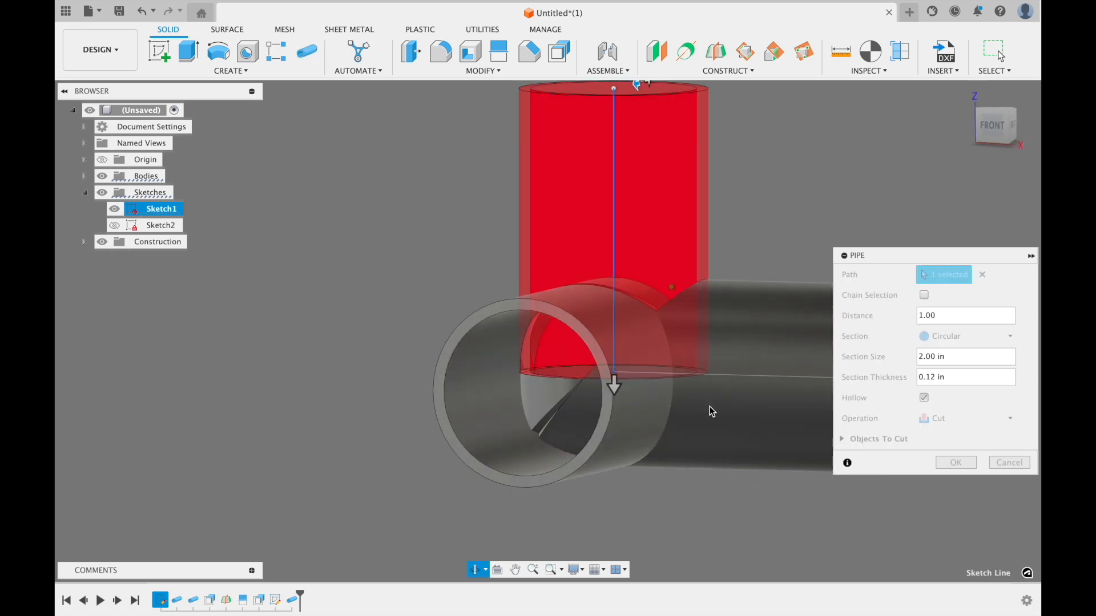
{"action": "left_click", "coordinate": [770, 376]}
{"action": "middle_click_drag", "start_coordinate": [810, 147], "coordinate": [506, 233]}
{"action": "scroll", "coordinate": [496, 206], "scroll_direction": "down", "scroll_amount": 3}
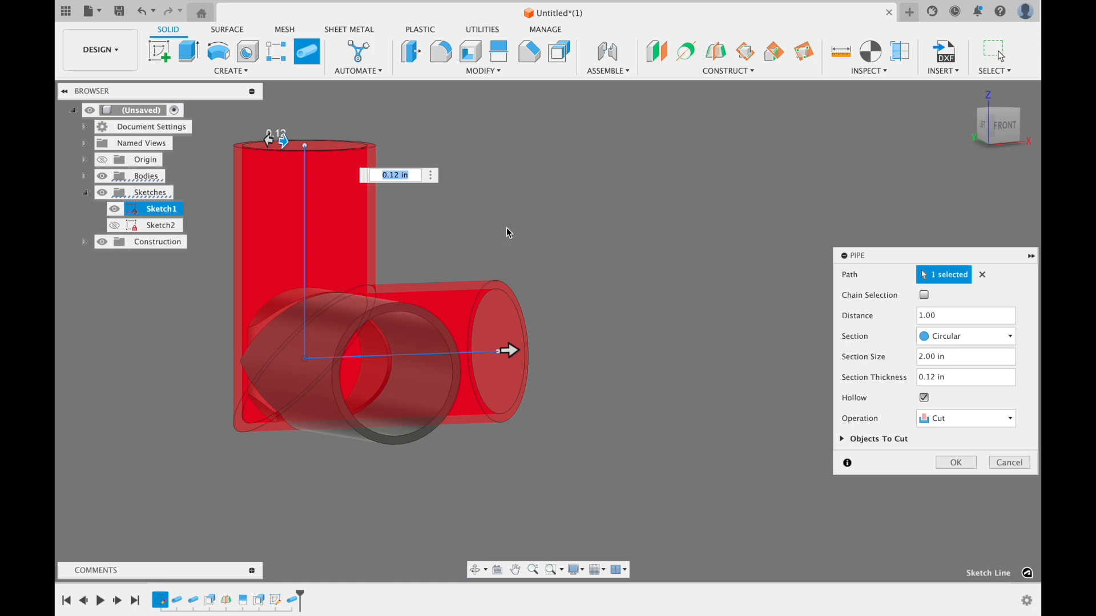
Step: Create the two-line pipe as a solid, non-hollow new body and hide Sketch1
{"action": "left_click", "coordinate": [924, 397]}
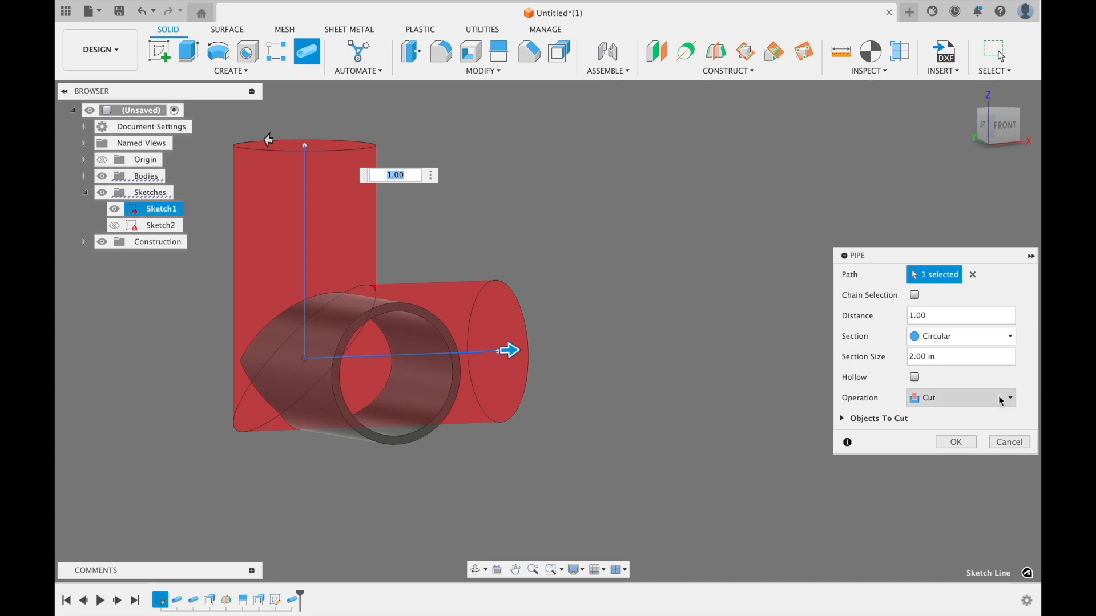
{"action": "left_click", "coordinate": [965, 398]}
{"action": "left_click", "coordinate": [942, 460]}
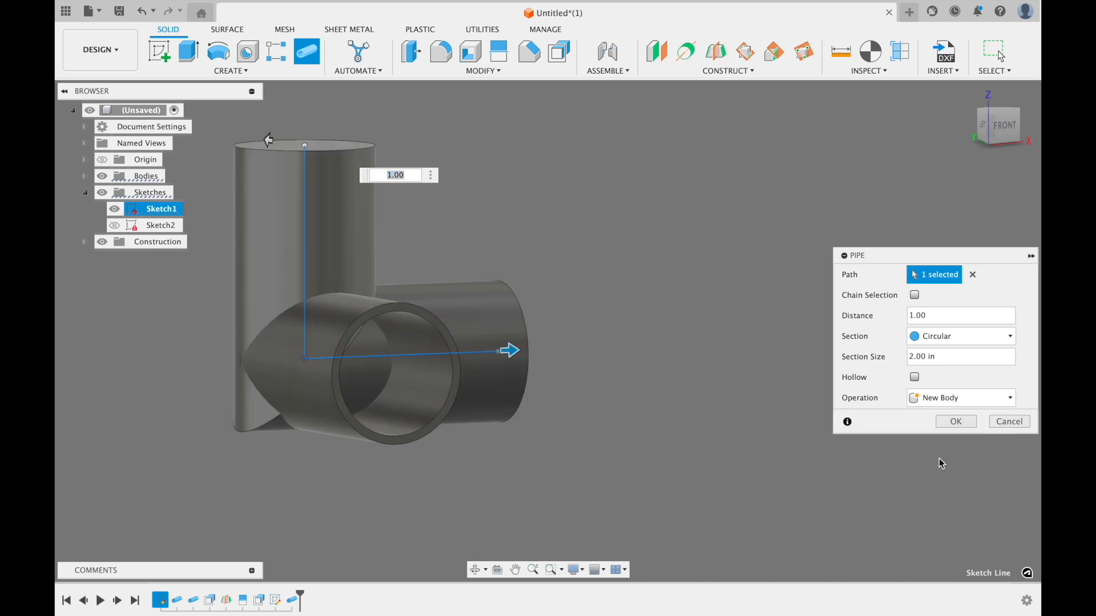
{"action": "left_click", "coordinate": [949, 423]}
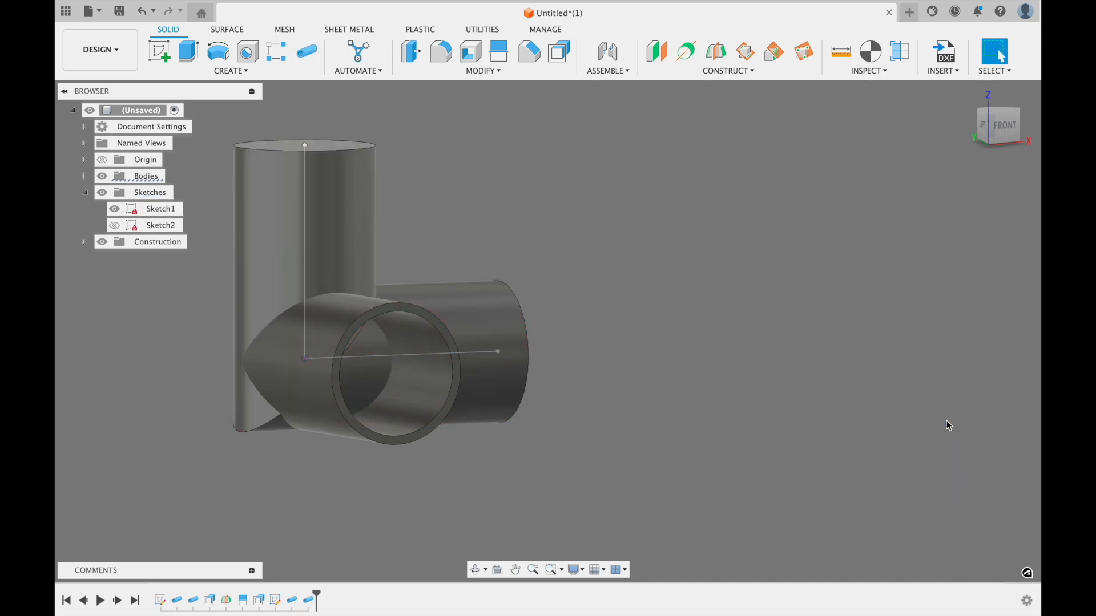
{"action": "middle_click_drag", "start_coordinate": [598, 319], "coordinate": [772, 313]}
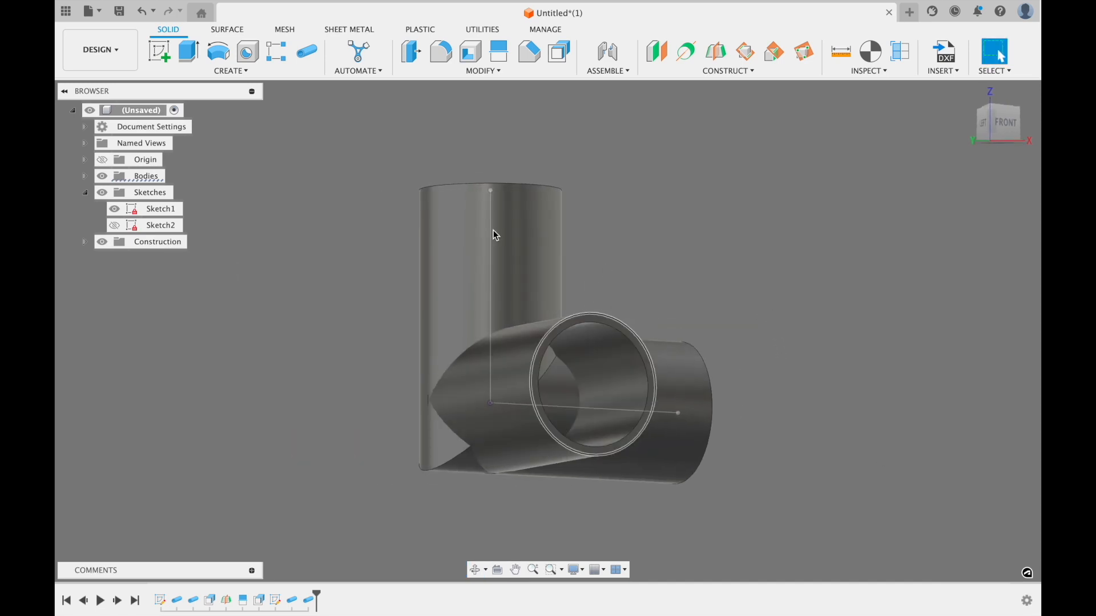
{"action": "left_click", "coordinate": [115, 210]}
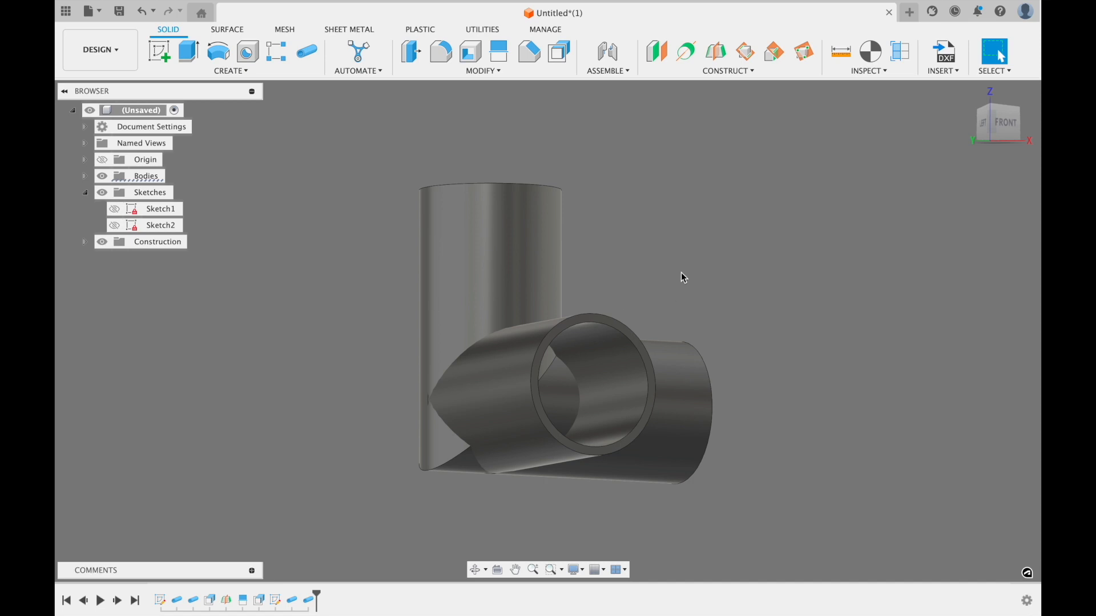
Step: Split the inner and outer faces of the third pipe using the solid Body4, without extending the splitting tool
{"action": "middle_click_drag", "start_coordinate": [684, 278], "coordinate": [653, 237]}
{"action": "left_click", "coordinate": [498, 71]}
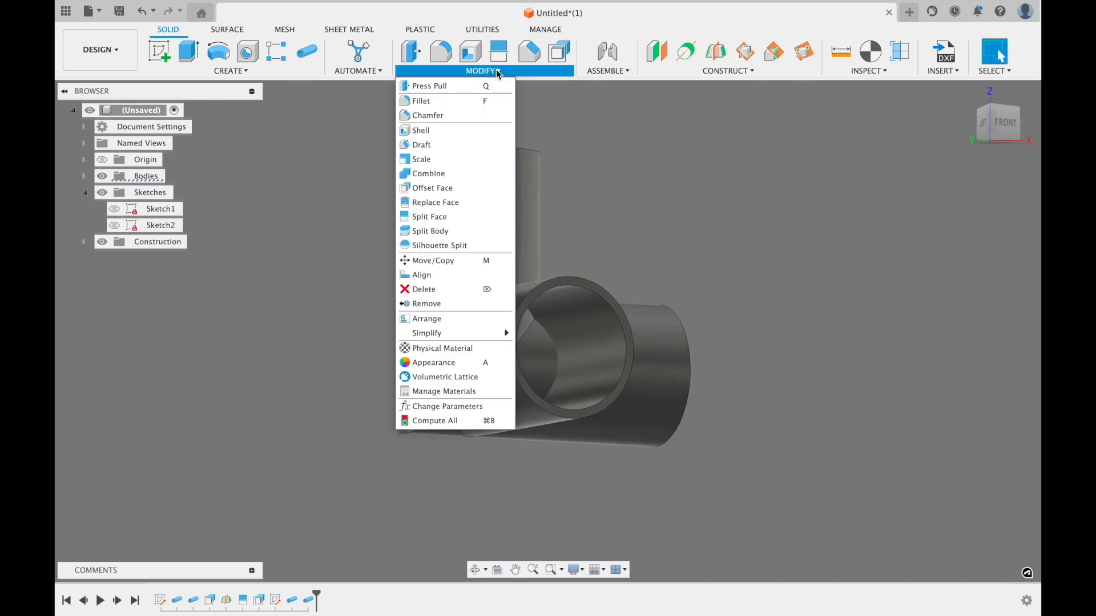
{"action": "left_click", "coordinate": [436, 217]}
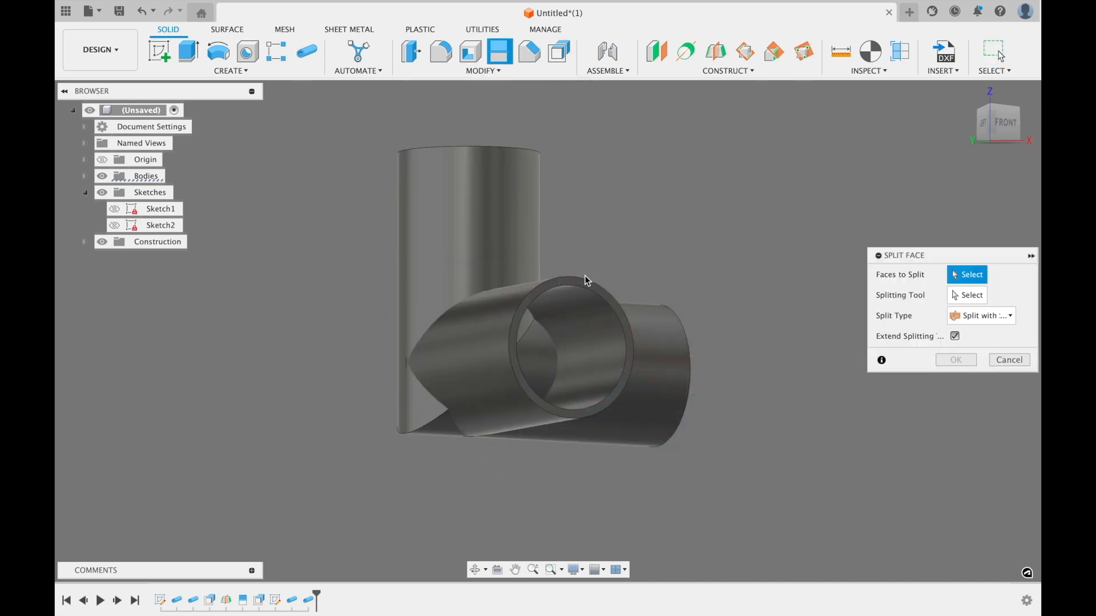
{"action": "left_click", "coordinate": [589, 331]}
{"action": "left_click", "coordinate": [488, 340]}
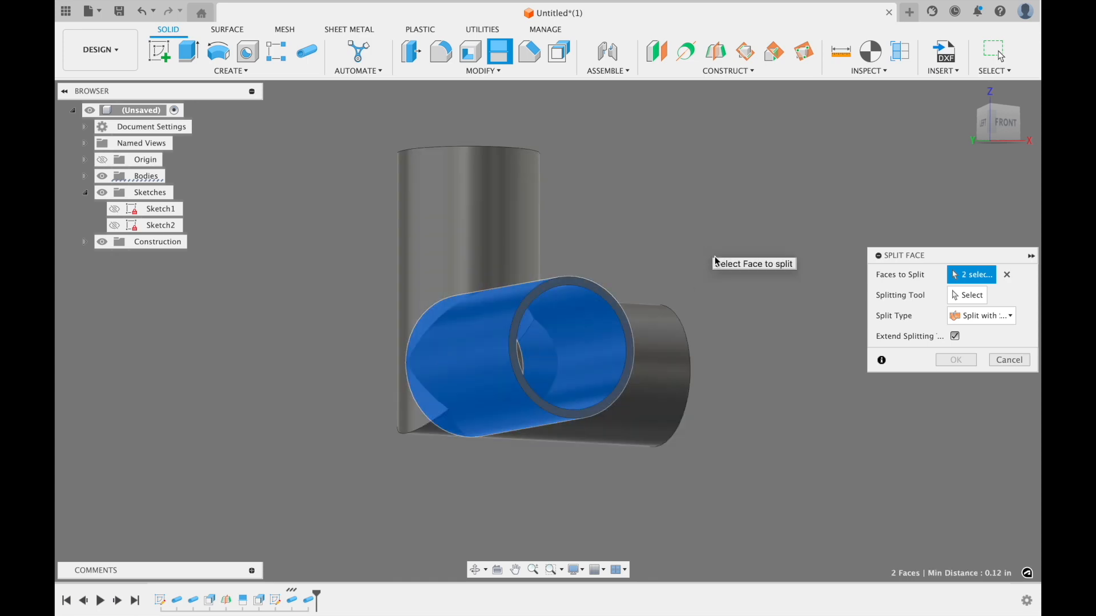
{"action": "left_click", "coordinate": [960, 299]}
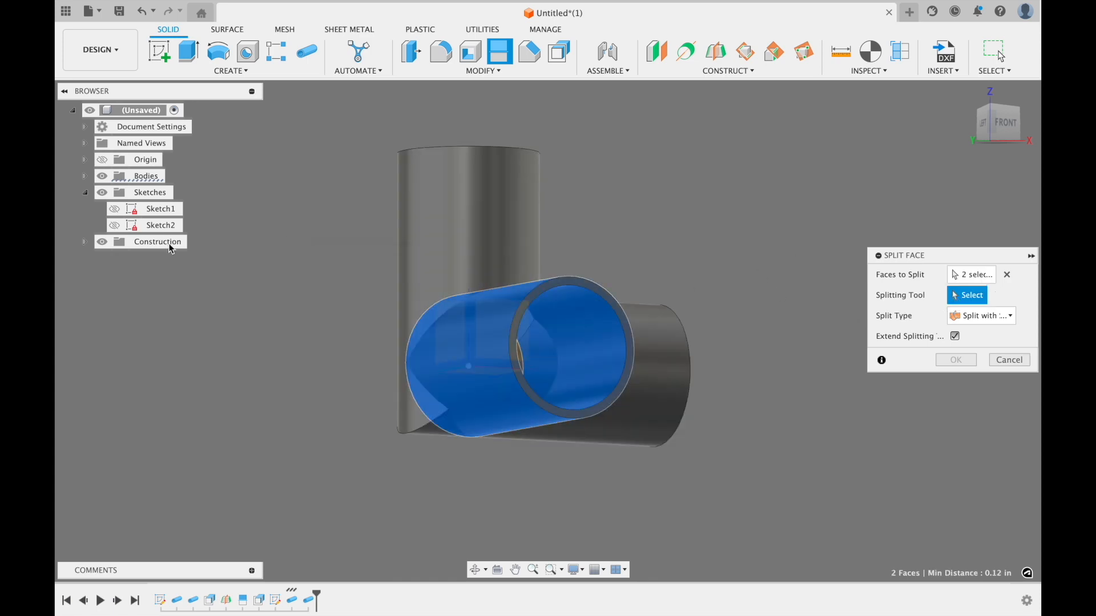
{"action": "left_click", "coordinate": [85, 177]}
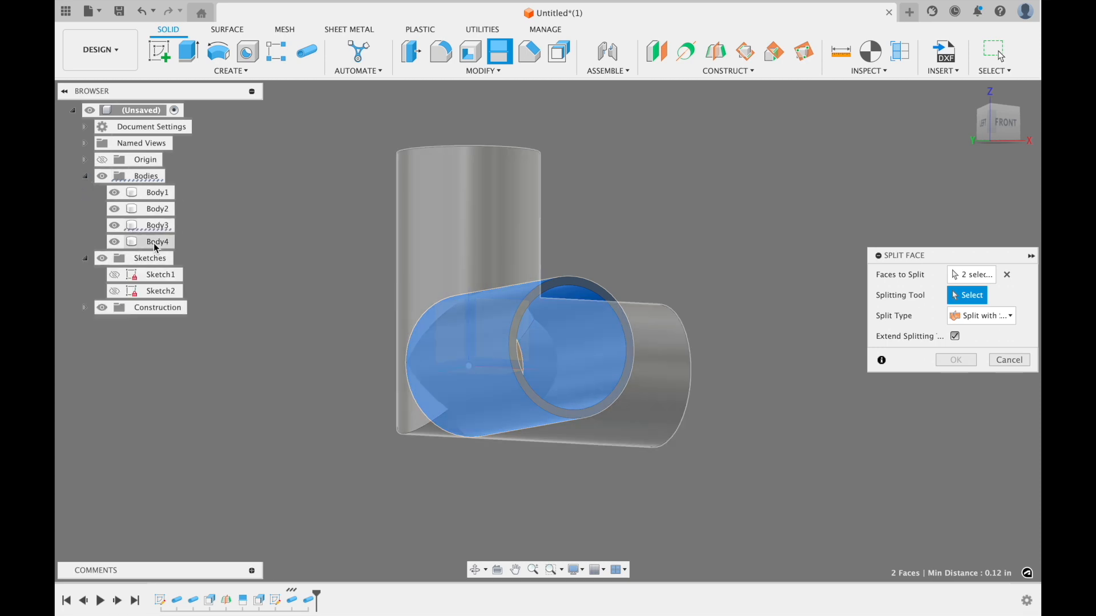
{"action": "left_click", "coordinate": [154, 243]}
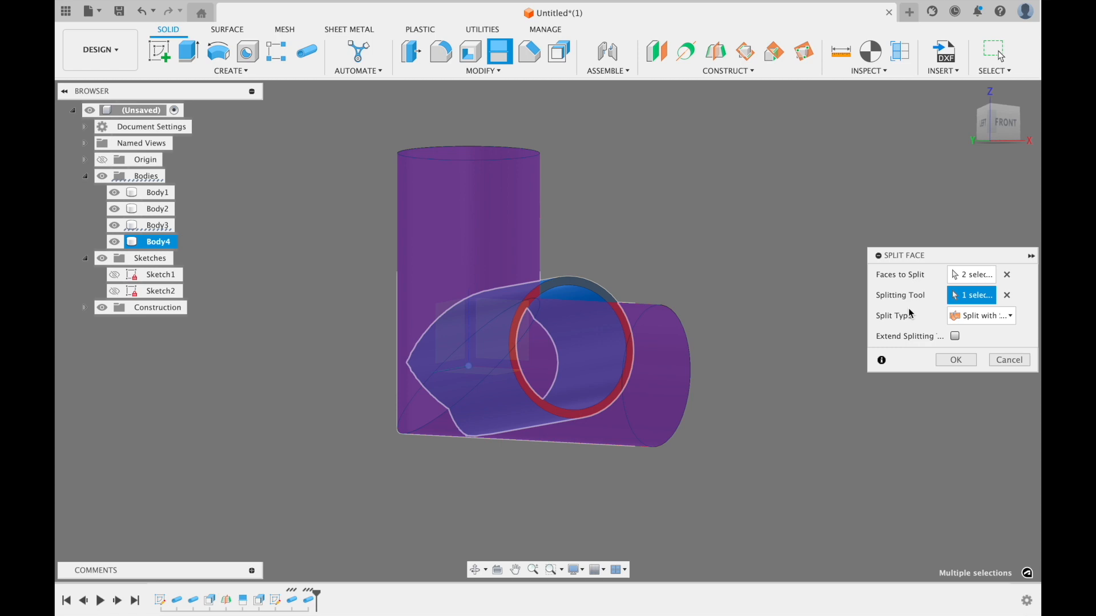
{"action": "left_click", "coordinate": [945, 364]}
Step: Select the third pipe's outer surface near the joint and inspect its split faces from several angles
{"action": "middle_click_drag", "start_coordinate": [558, 178], "coordinate": [663, 162], "text": "shift"}
{"action": "left_click", "coordinate": [524, 366]}
{"action": "scroll", "coordinate": [513, 361], "scroll_direction": "up", "scroll_amount": 3}
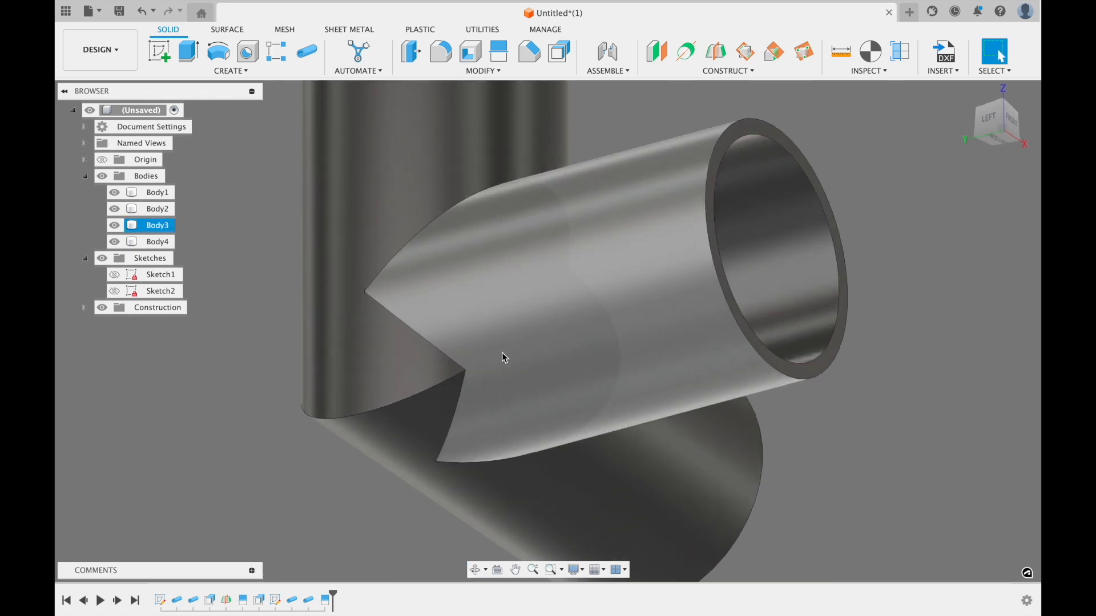
{"action": "middle_click_drag", "start_coordinate": [768, 283], "coordinate": [571, 266], "text": "shift"}
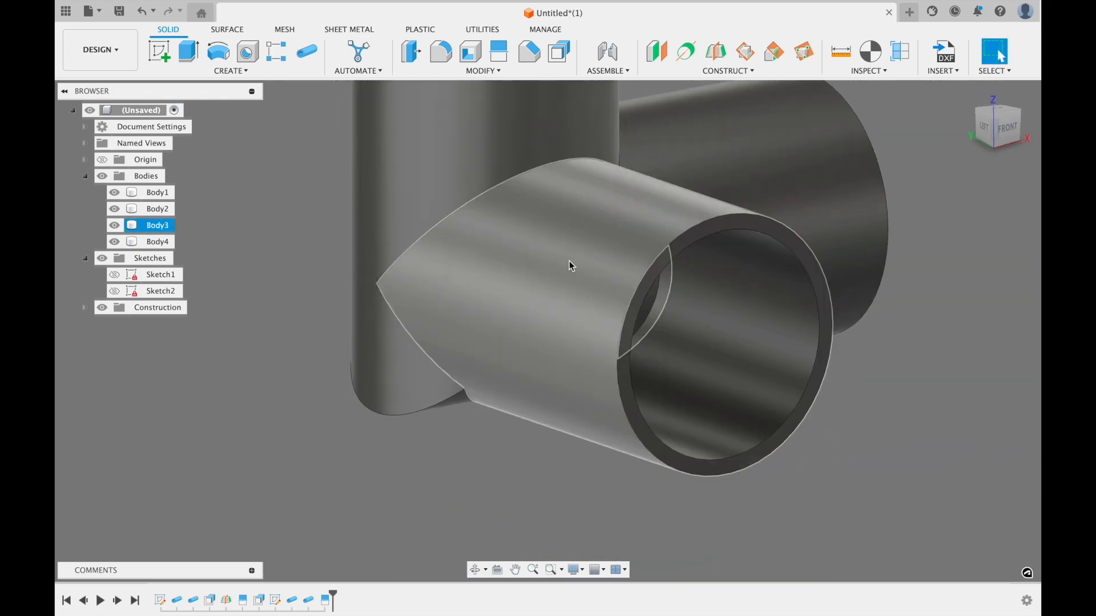
Step: Isolate Body3, the third pipe, and expose its split end at the joint
{"action": "right_click", "coordinate": [151, 227]}
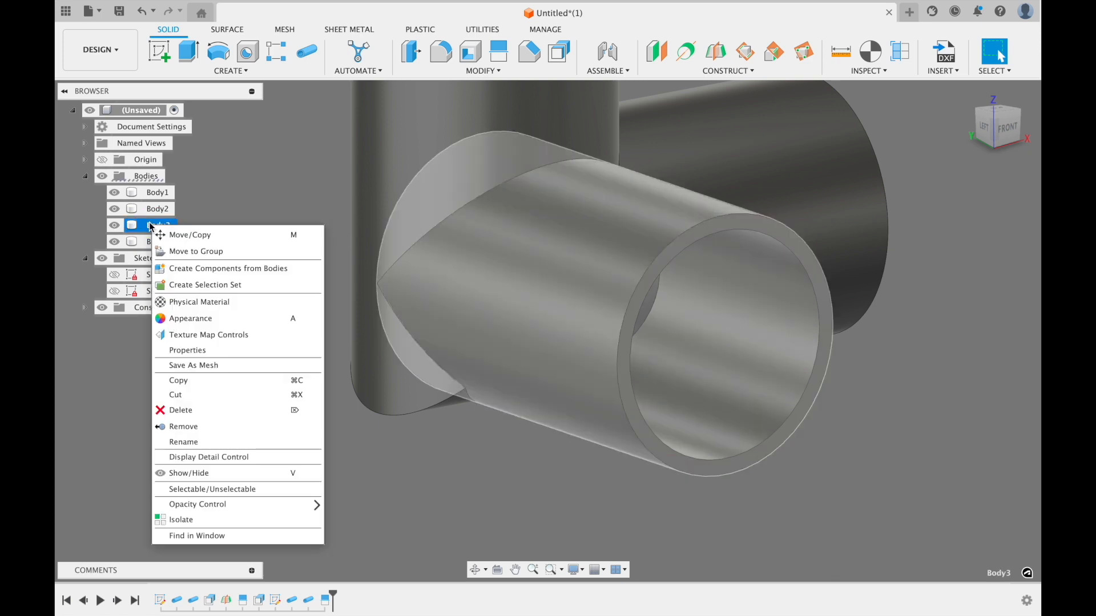
{"action": "left_click", "coordinate": [209, 520]}
{"action": "left_click", "coordinate": [520, 454]}
{"action": "middle_click_drag", "start_coordinate": [519, 454], "coordinate": [615, 499], "text": "shift"}
{"action": "middle_click_drag", "start_coordinate": [484, 315], "coordinate": [492, 348], "text": "shift"}
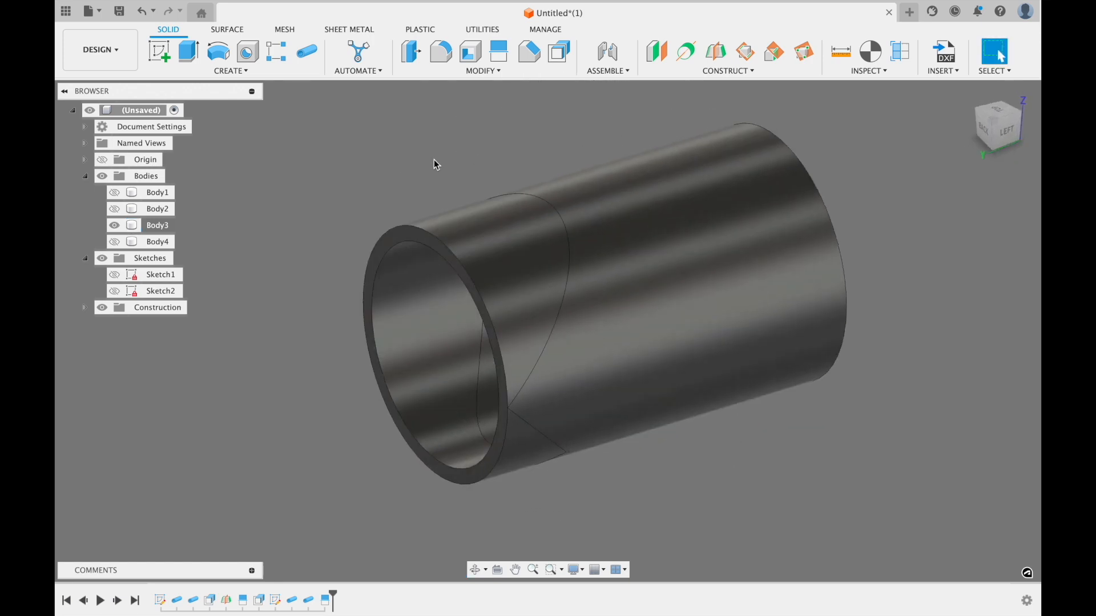
Step: Offset the third pipe's split inner and outer end faces by -.12 in with Press Pull to cut the coped end
{"action": "left_click", "coordinate": [483, 70]}
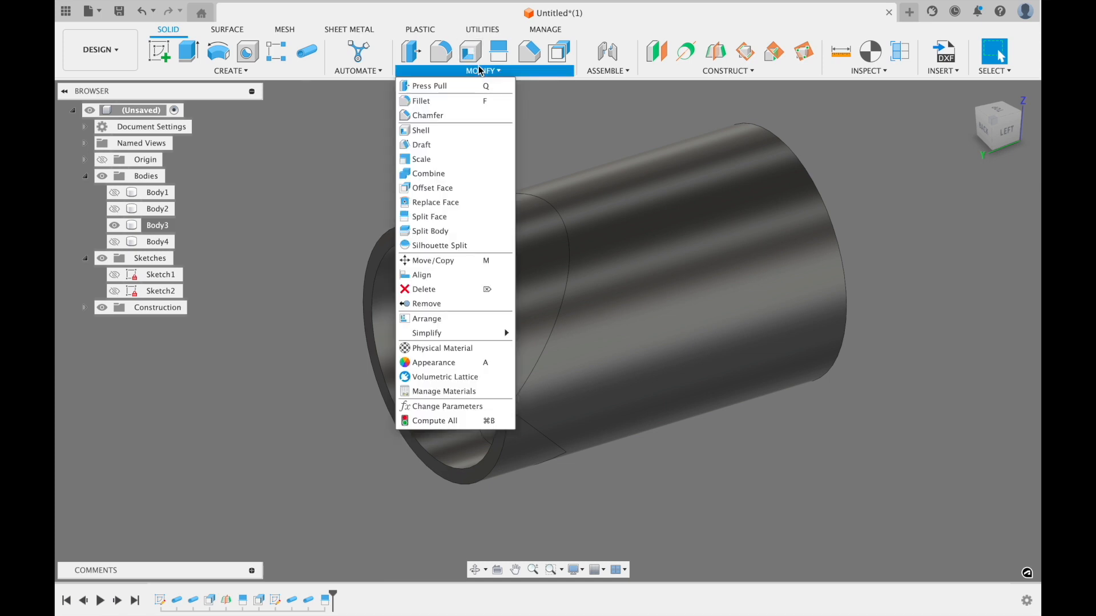
{"action": "left_click", "coordinate": [437, 87]}
{"action": "left_click", "coordinate": [451, 341]}
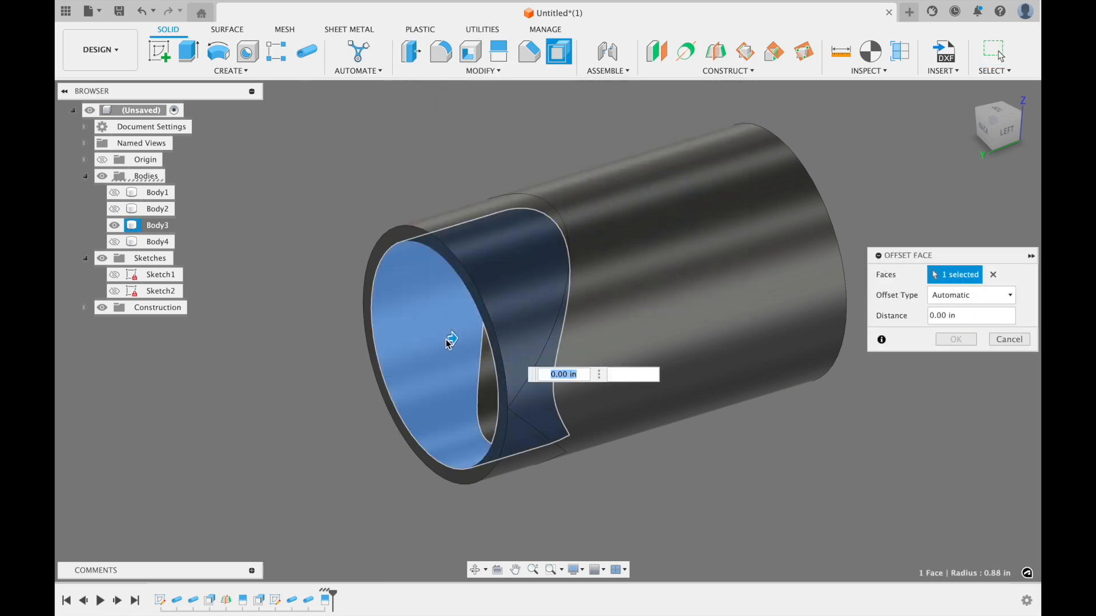
{"action": "left_click", "coordinate": [491, 236]}
{"action": "middle_click_drag", "start_coordinate": [492, 239], "coordinate": [510, 341], "text": "shift"}
{"action": "left_click", "coordinate": [510, 342]}
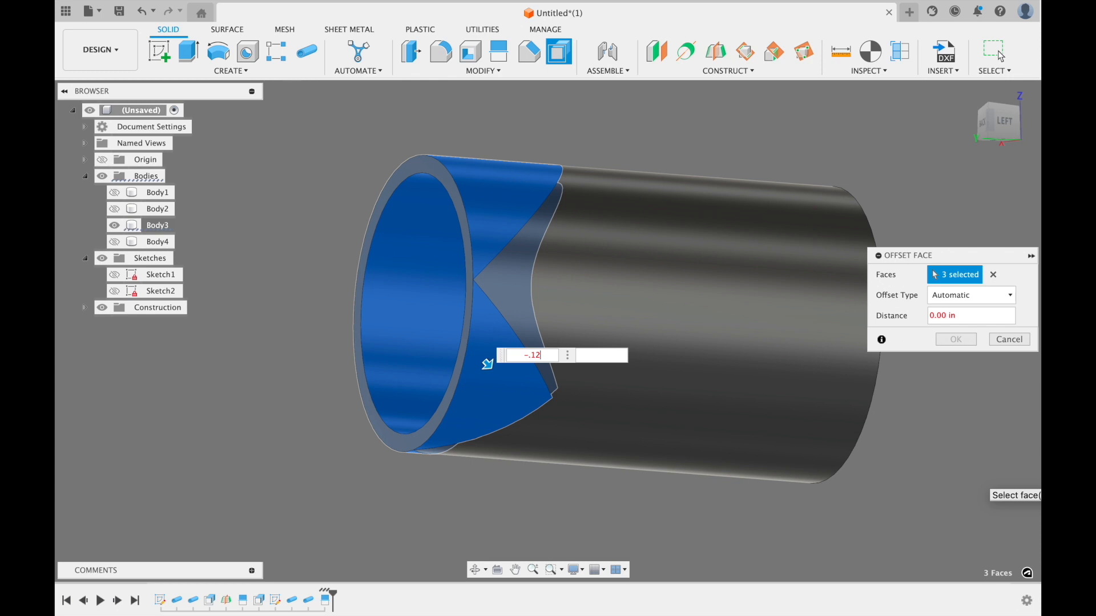
{"action": "key", "text": "Return"}
{"action": "left_click", "coordinate": [1000, 56]}
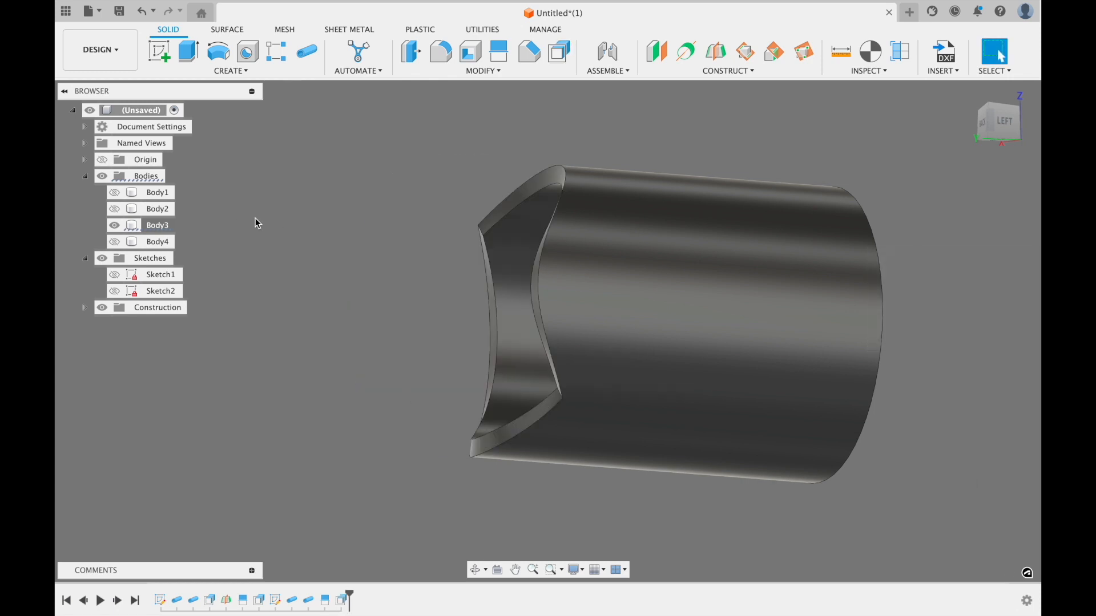
Step: Unisolate the third pipe and hide the solid splitting body, Body4
{"action": "right_click", "coordinate": [341, 246]}
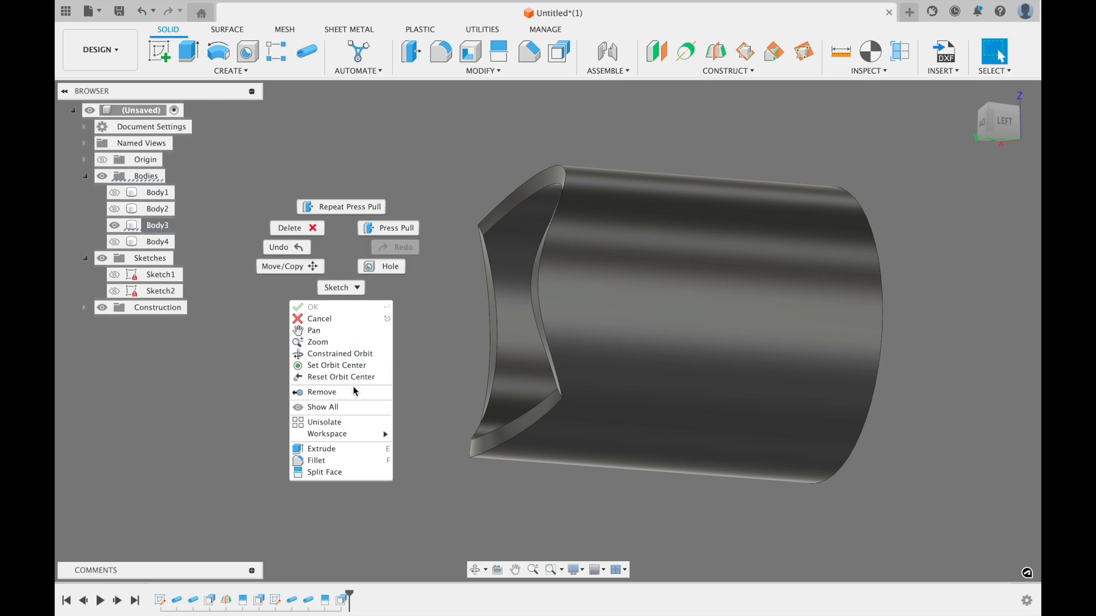
{"action": "left_click", "coordinate": [326, 423]}
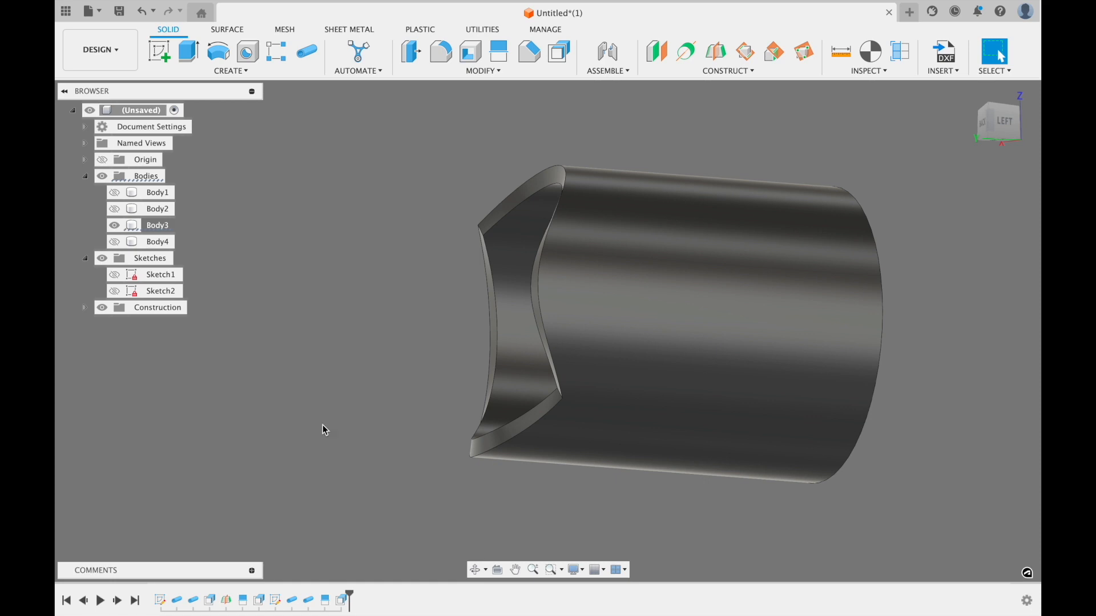
{"action": "left_click", "coordinate": [121, 247]}
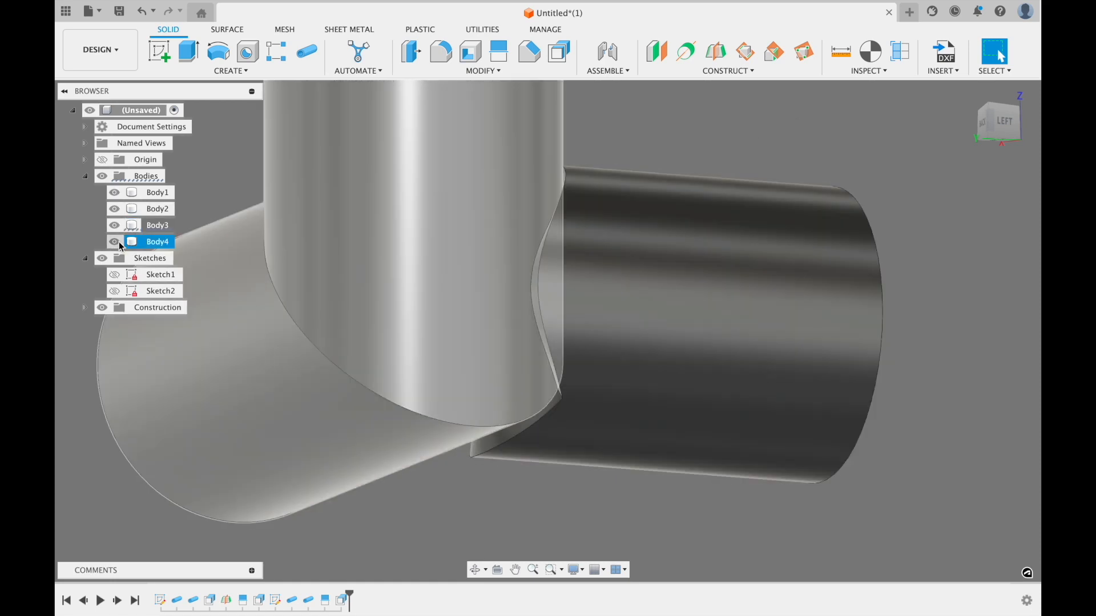
{"action": "left_click", "coordinate": [120, 245]}
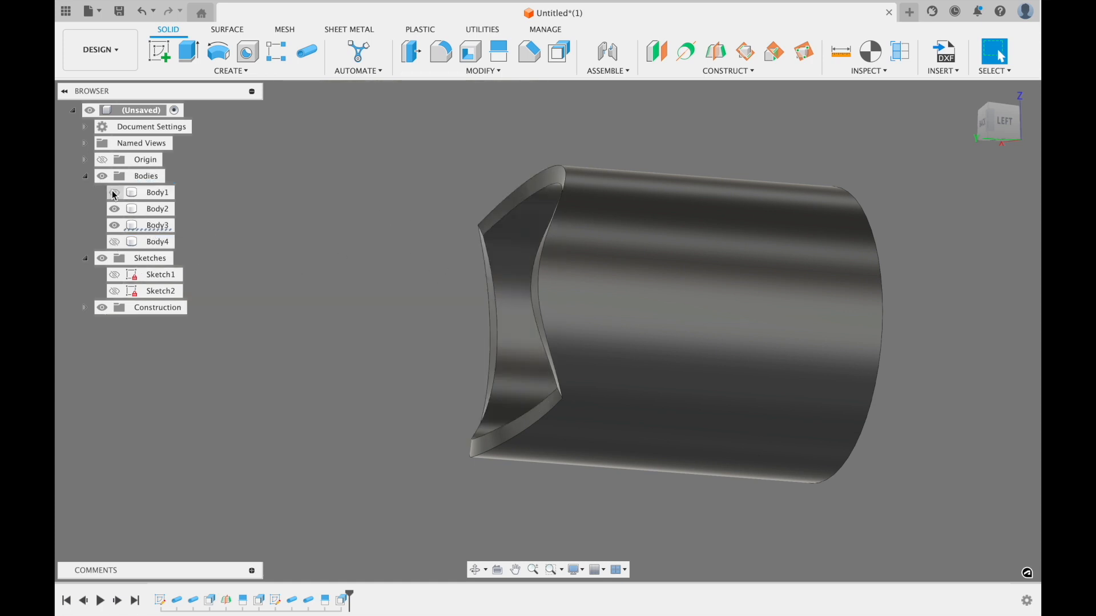
Step: Toggle the visibility of Body1 and examine the third pipe's coped end from several angles
{"action": "middle_click_drag", "start_coordinate": [488, 157], "coordinate": [603, 213], "text": "shift"}
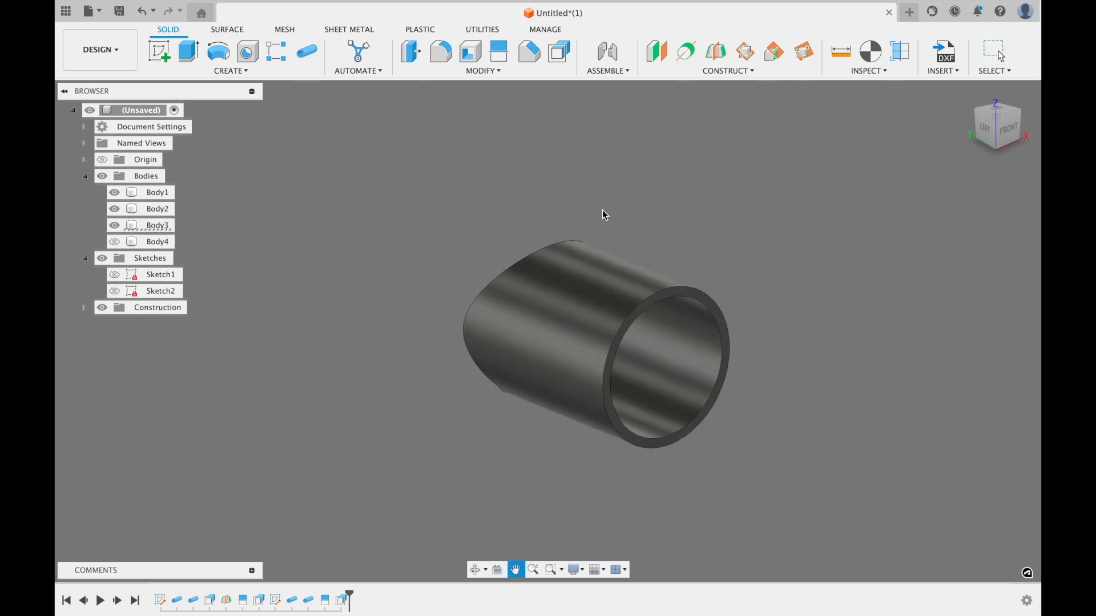
{"action": "middle_click_drag", "start_coordinate": [573, 252], "coordinate": [482, 207], "text": "shift"}
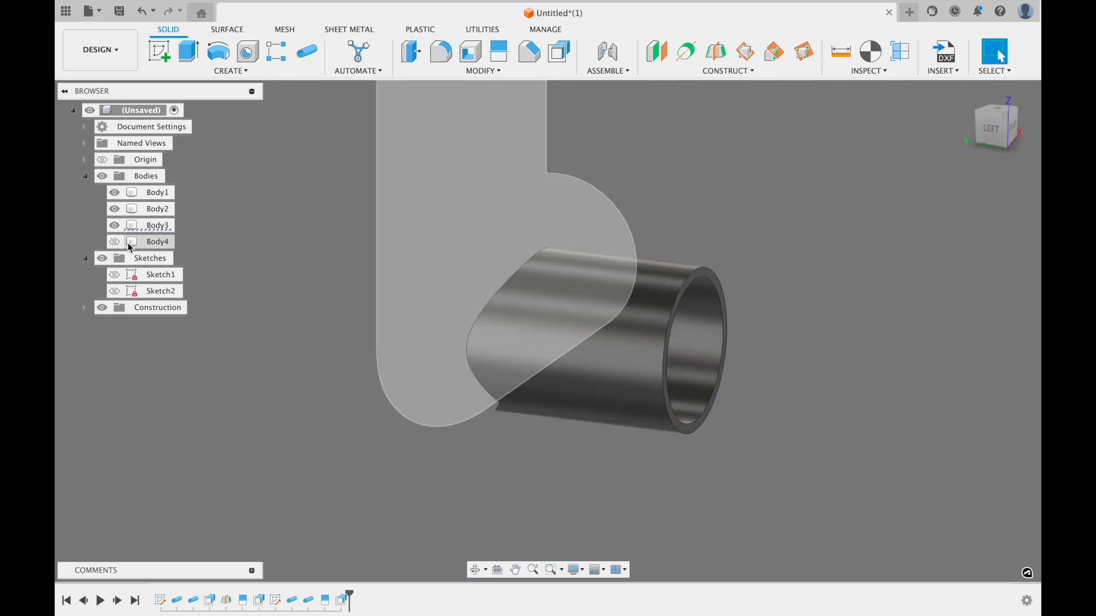
{"action": "left_click", "coordinate": [116, 190]}
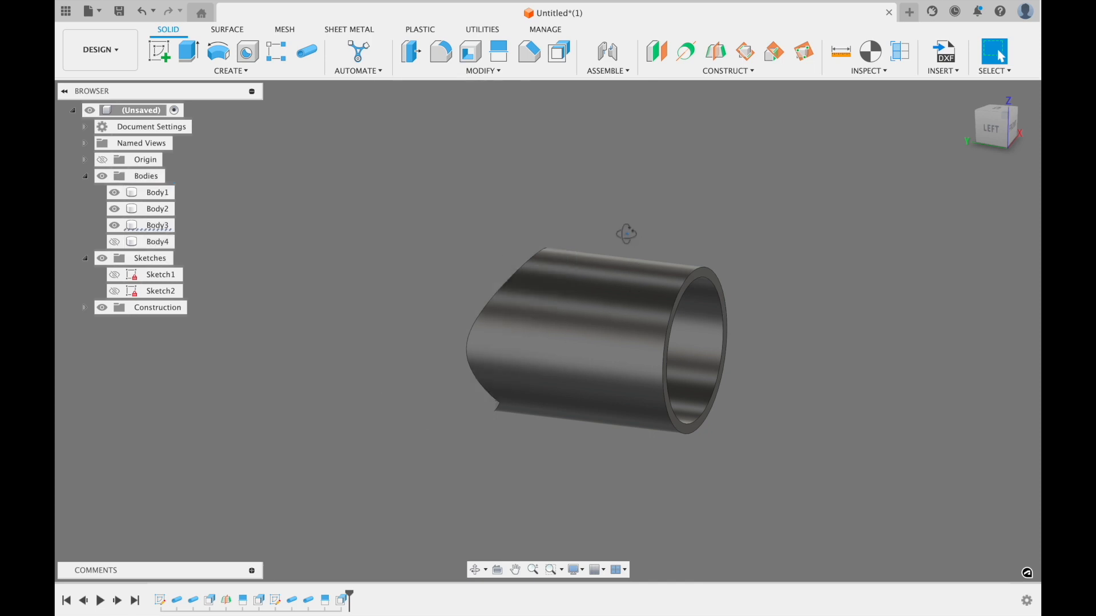
{"action": "middle_click_drag", "start_coordinate": [626, 233], "coordinate": [582, 225], "text": "shift"}
{"action": "middle_click_drag", "start_coordinate": [816, 223], "coordinate": [721, 283], "text": "shift"}
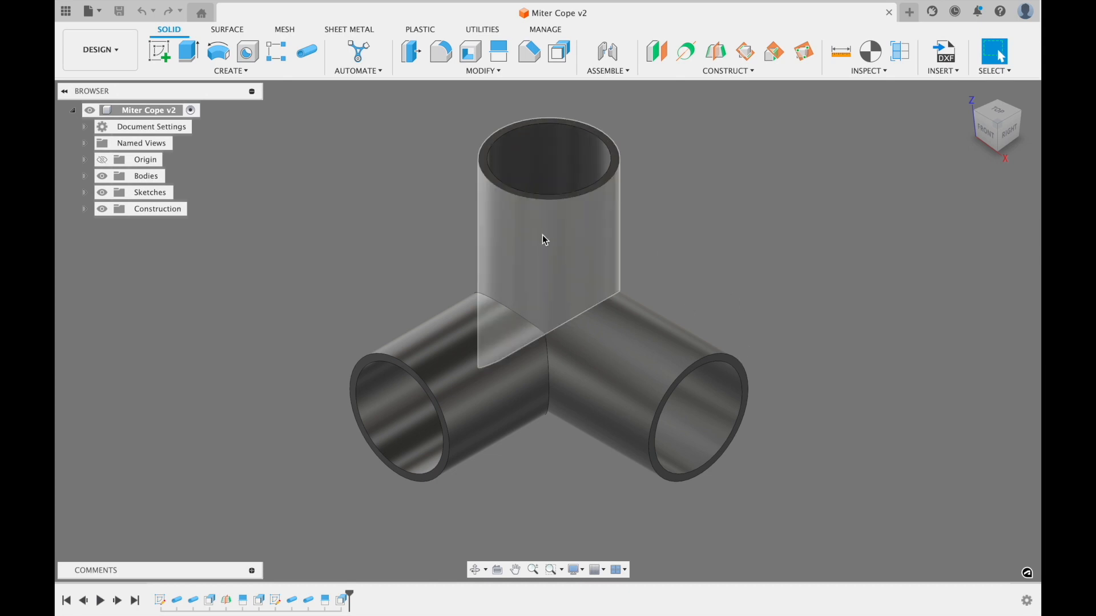
Step: Expand the bodies of Miter Cope v2, examine the three-pipe joint from the front and underneath, and return to the home view
{"action": "left_click", "coordinate": [85, 176]}
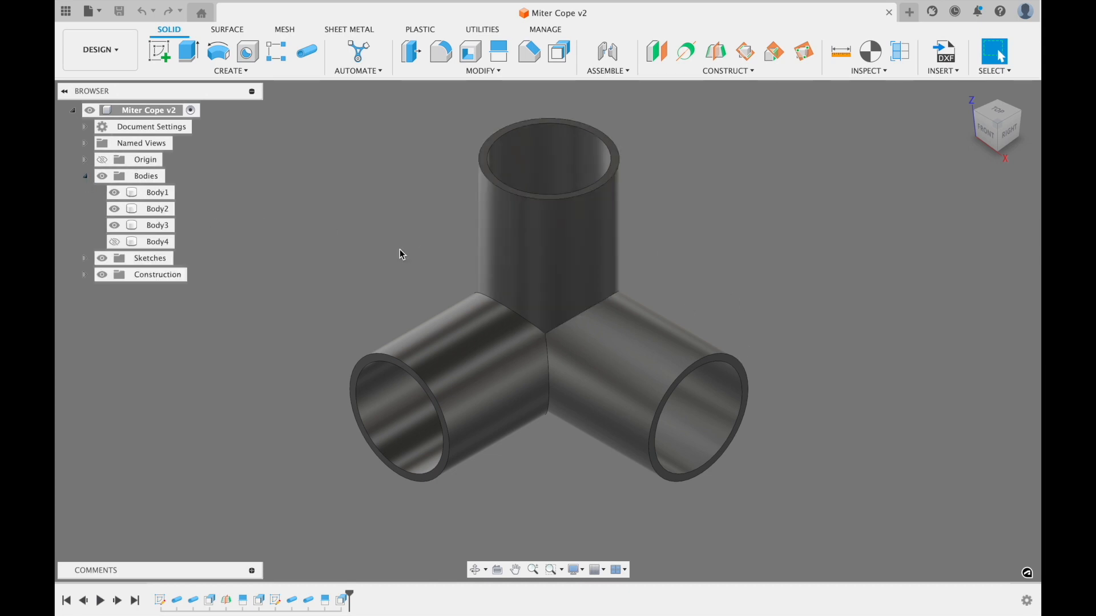
{"action": "middle_click_drag", "start_coordinate": [673, 250], "coordinate": [756, 206], "text": "shift"}
{"action": "middle_click_drag", "start_coordinate": [599, 302], "coordinate": [666, 259]}
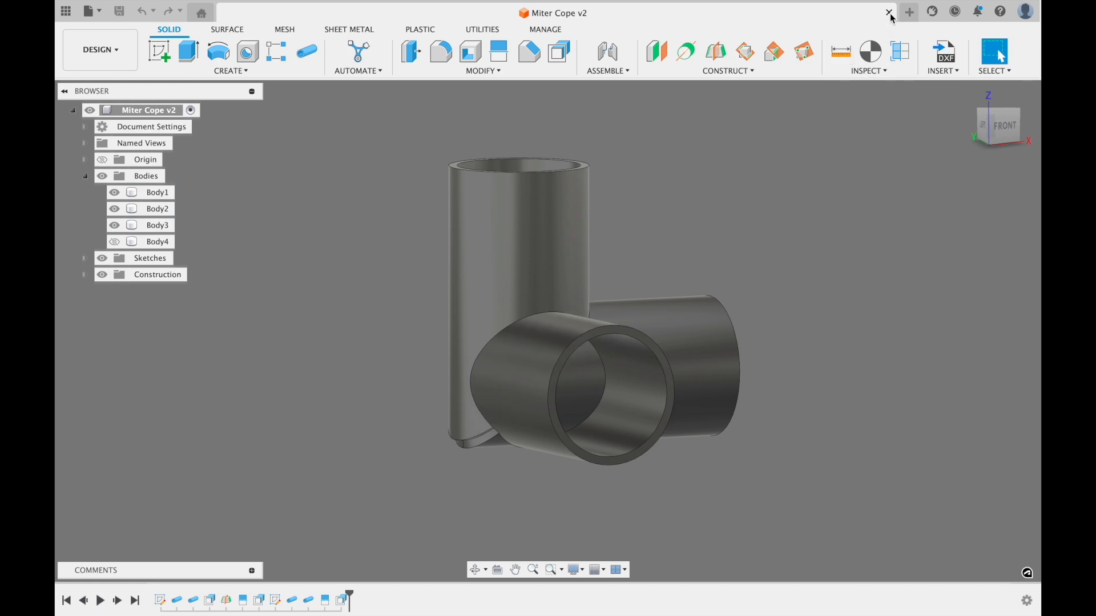
{"action": "middle_click_drag", "start_coordinate": [741, 302], "coordinate": [753, 282], "text": "shift"}
{"action": "middle_click_drag", "start_coordinate": [477, 506], "coordinate": [619, 283], "text": "shift"}
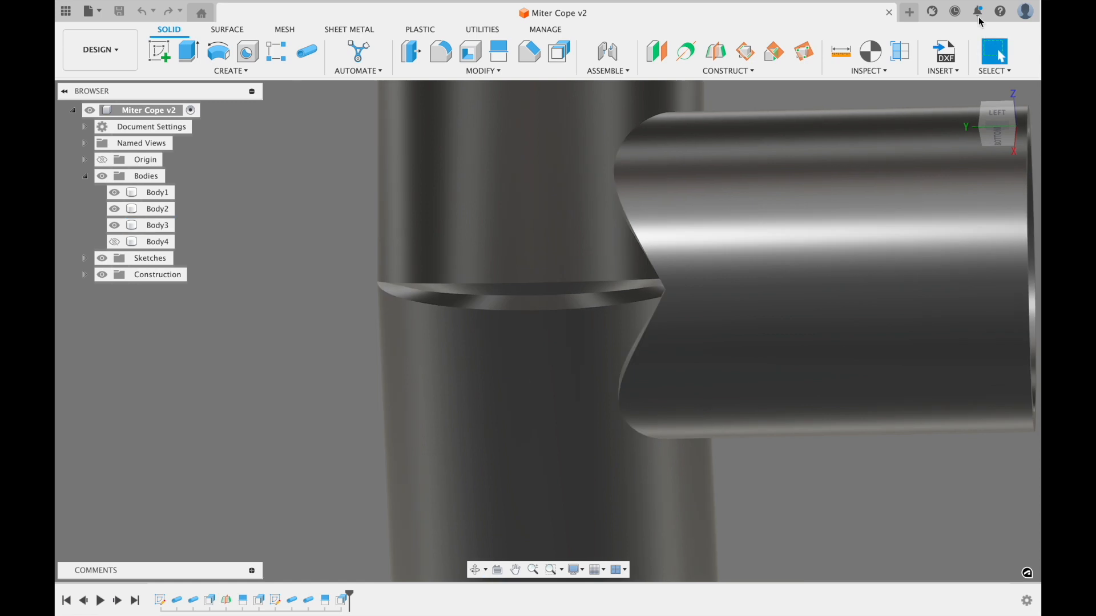
{"action": "left_click", "coordinate": [966, 91]}
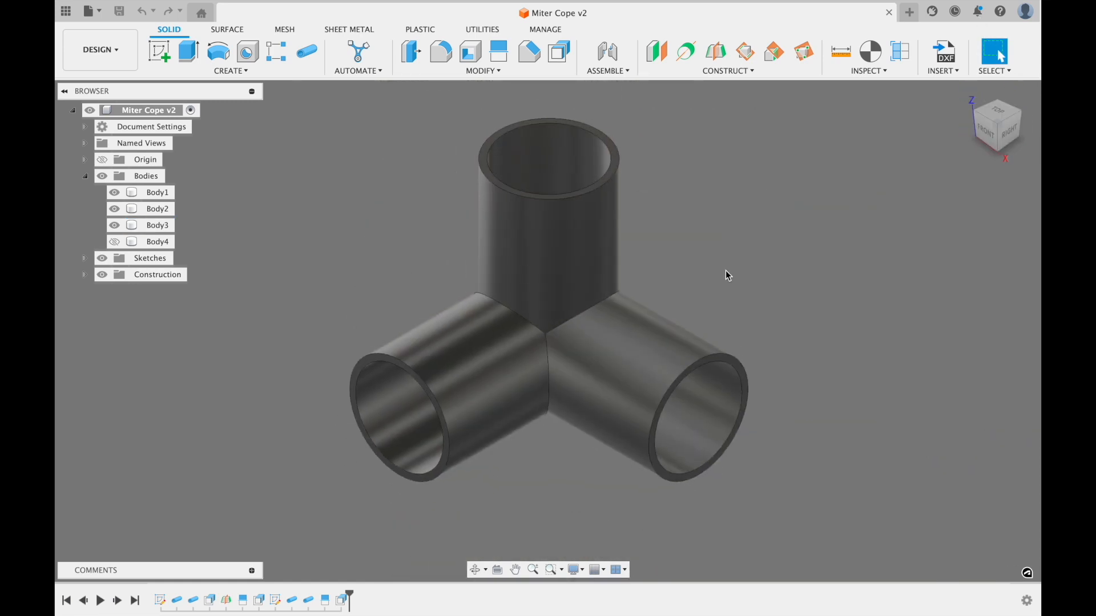